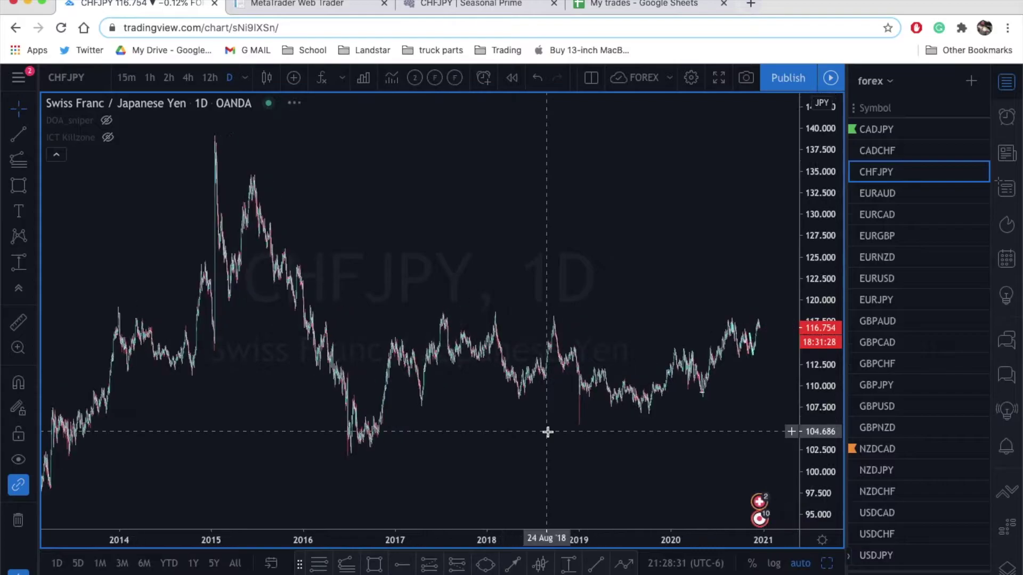
Step: Draw a rectangle marking the 117.7–119.3 resistance zone from 2014 to the last bar
scroll(548, 432, "up", 2)
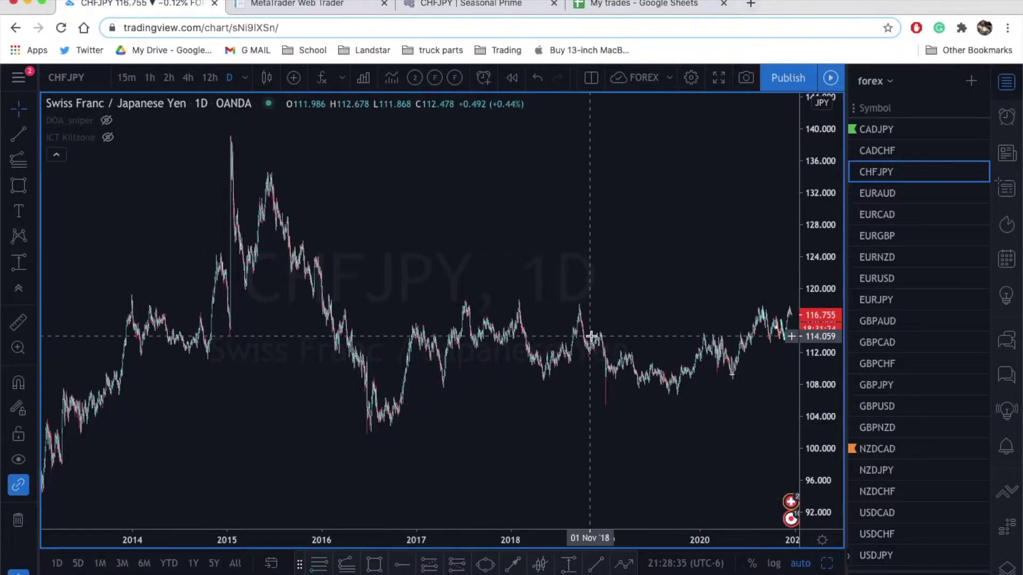
scroll(591, 336, "down", 1)
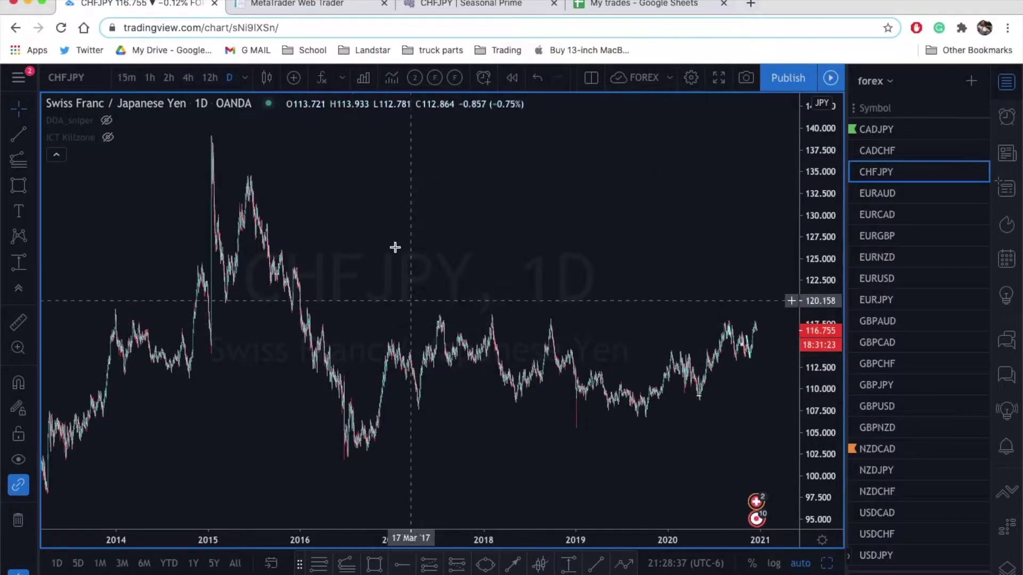
scroll(344, 254, "left", 2)
scroll(345, 254, "right", 3)
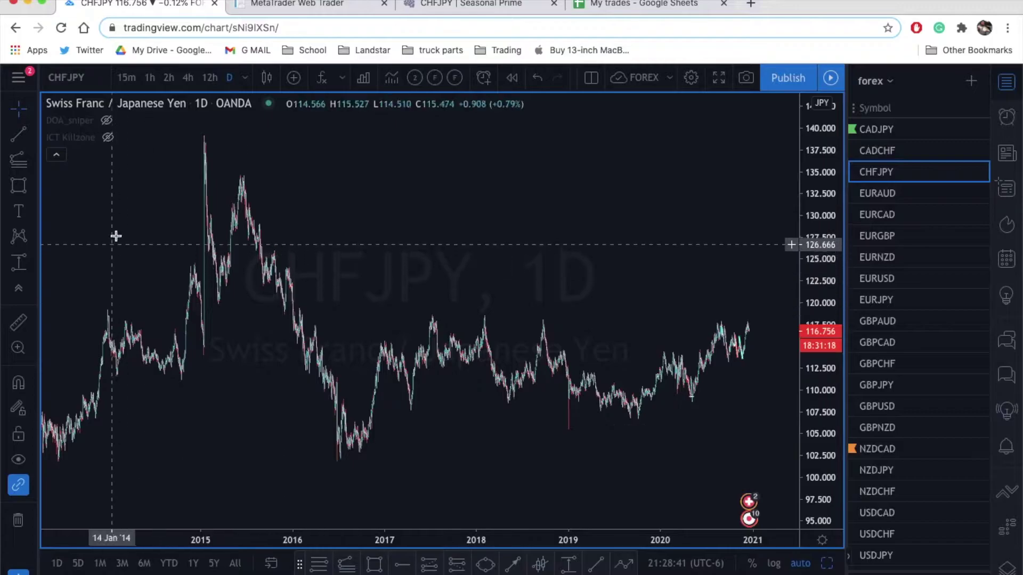
left_click(19, 186)
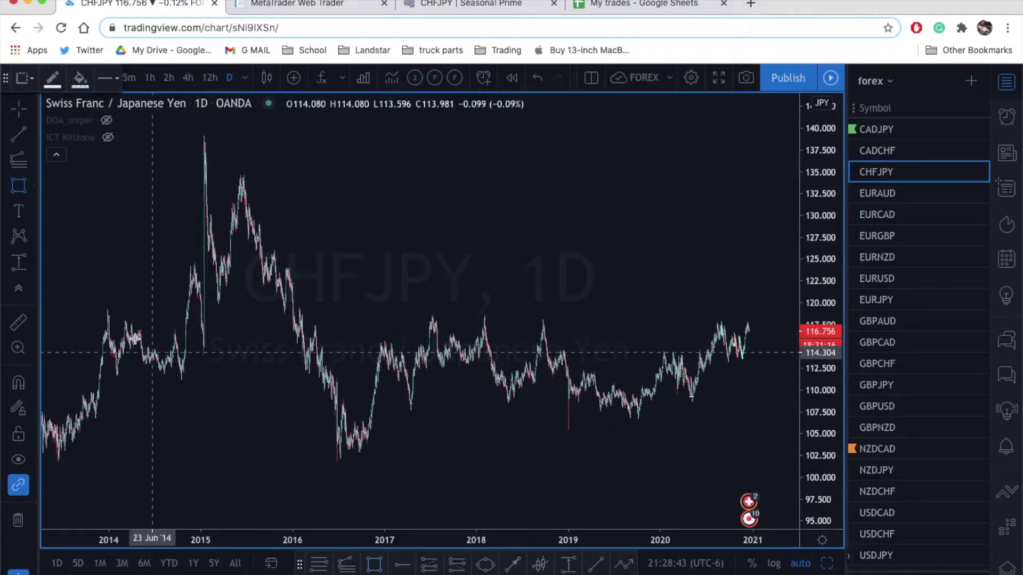
mouse_move(100, 309)
left_mouse_down()
mouse_move(773, 309)
mouse_move(790, 324)
left_mouse_up()
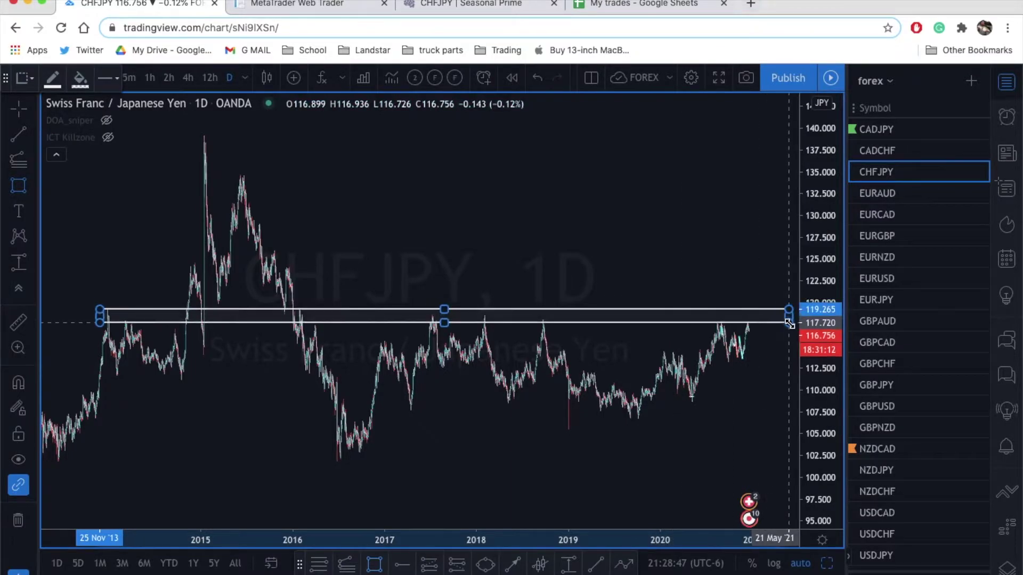
left_click(789, 321)
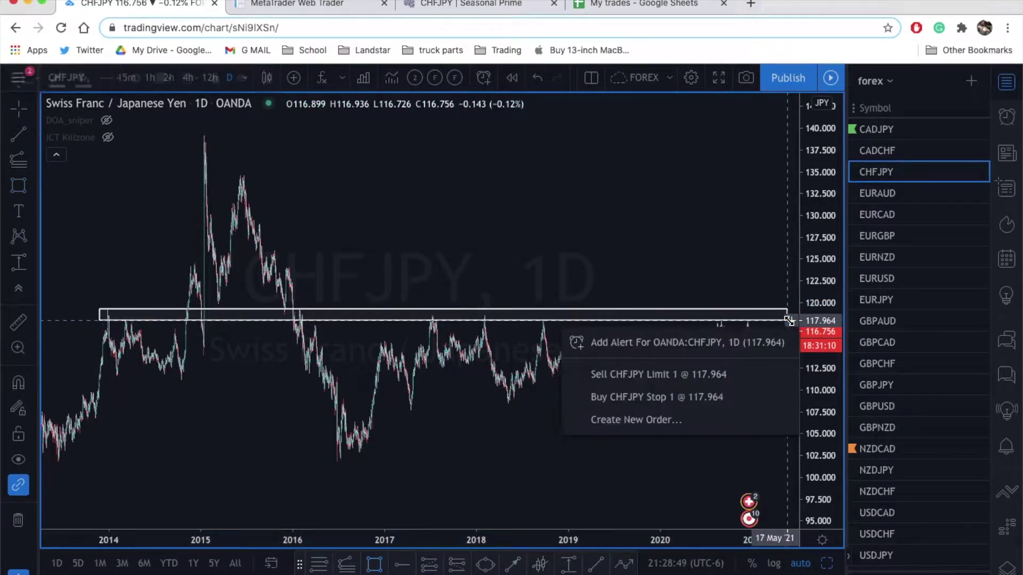
left_click(523, 412)
Step: Box the recent CHFJPY lows near 113.3–113.9 with a small rectangle
scroll(522, 412, "right", 5)
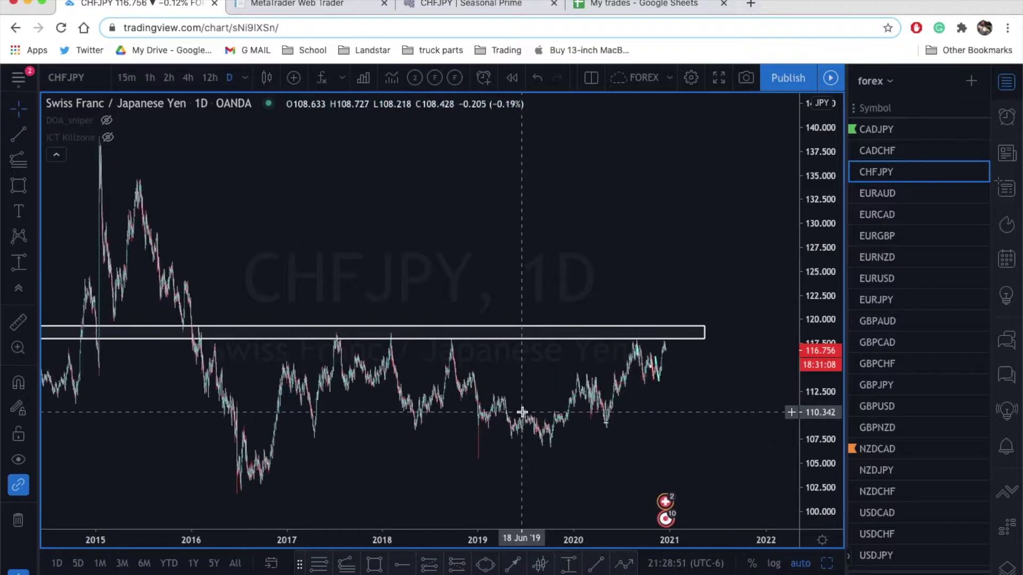
scroll(522, 412, "up", 2)
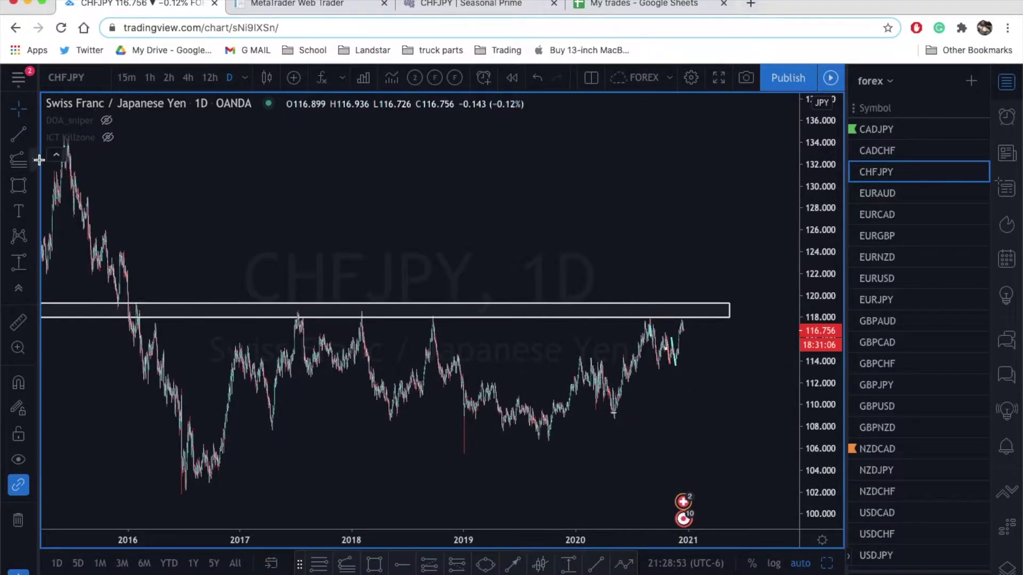
scroll(591, 389, "up", 5)
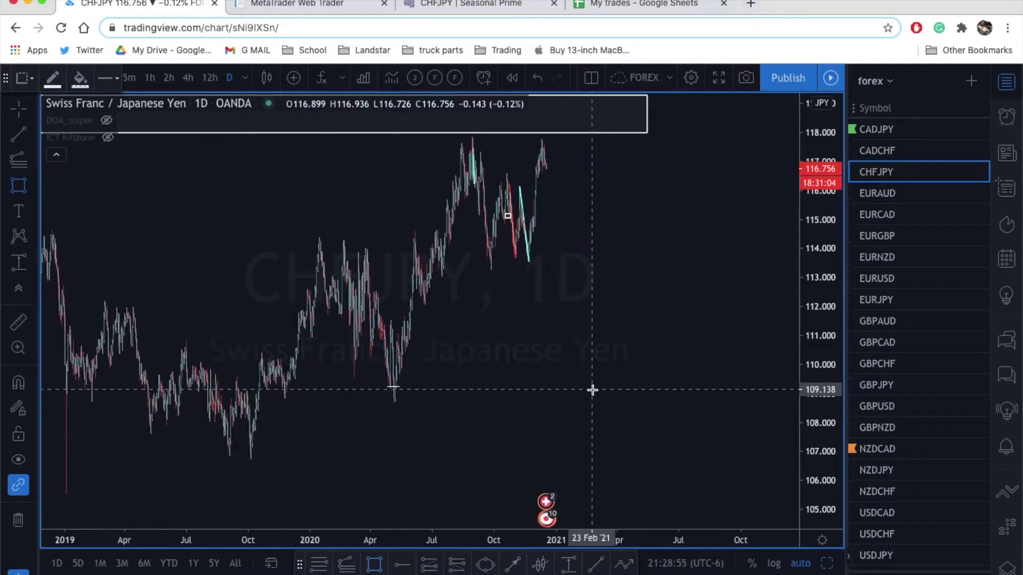
scroll(591, 390, "up", 3)
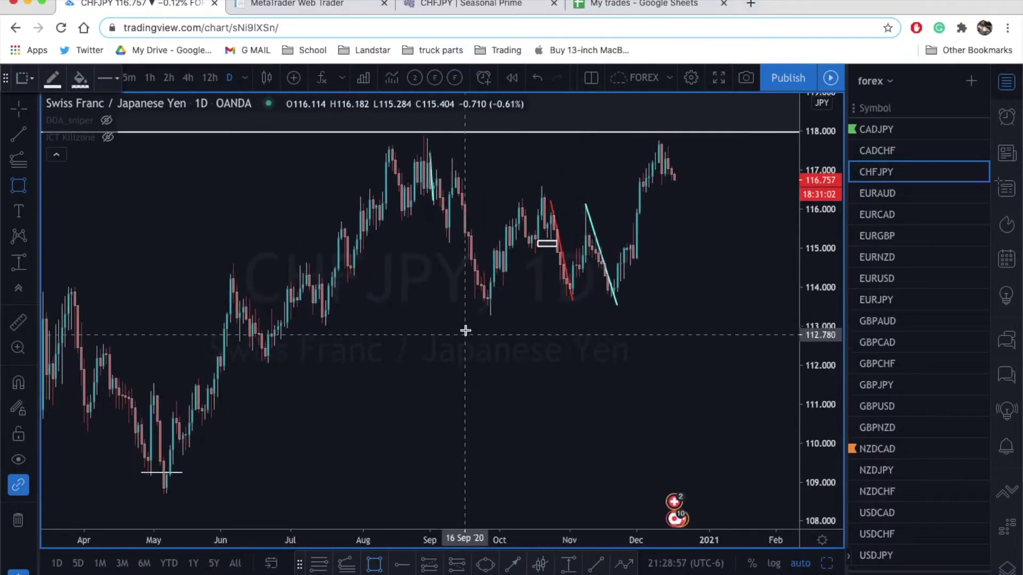
mouse_move(466, 315)
left_mouse_down()
mouse_move(699, 281)
mouse_move(706, 295)
left_mouse_up()
scroll(707, 261, "down", 10)
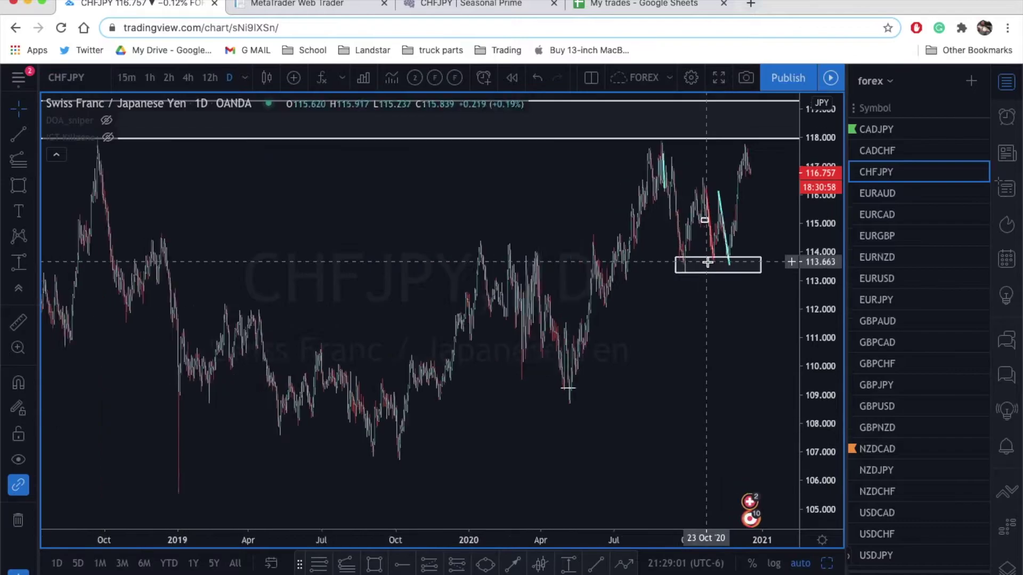
scroll(708, 262, "right", 2)
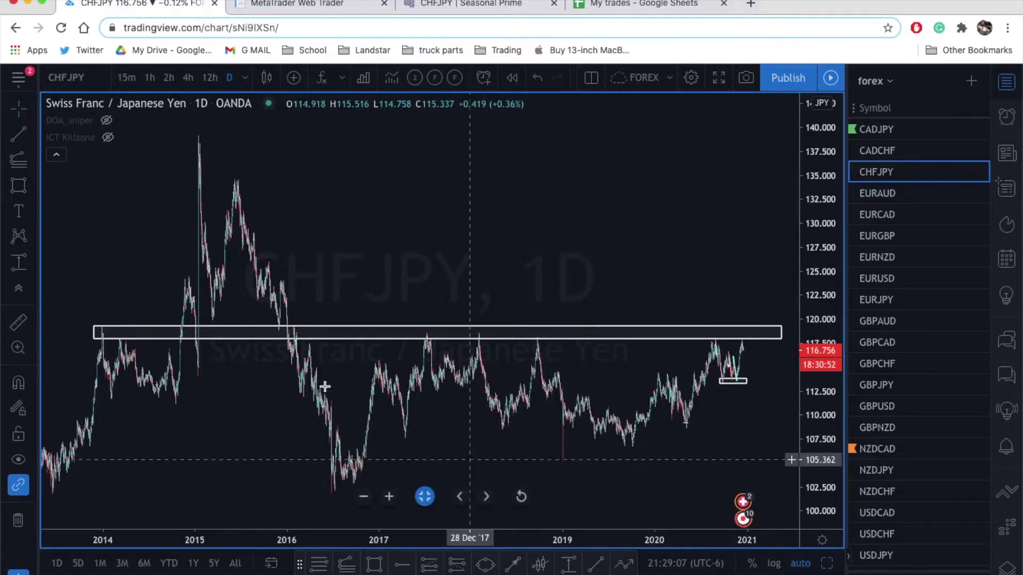
Step: Draw a 107.5–108.9 support box from 2017 to the right edge, then switch to Seasonal Prime
left_click(18, 183)
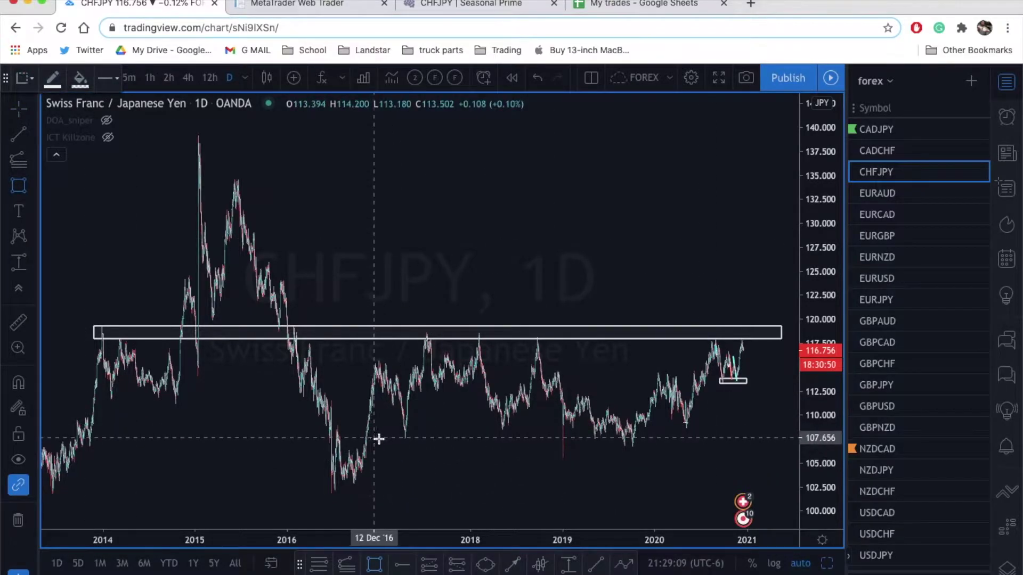
left_click_drag(382, 440, 774, 426)
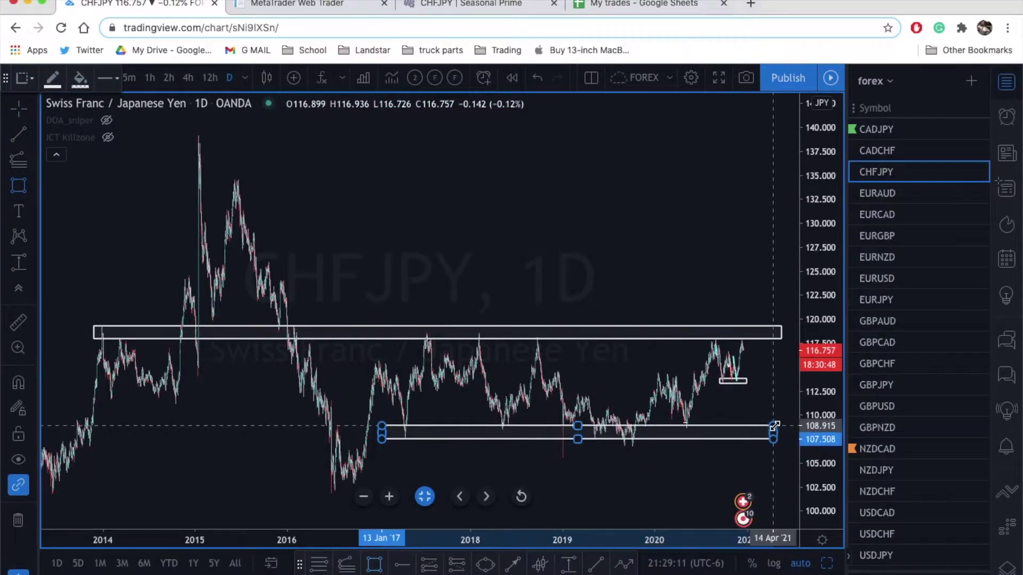
left_click(770, 421)
scroll(744, 404, "up", 5)
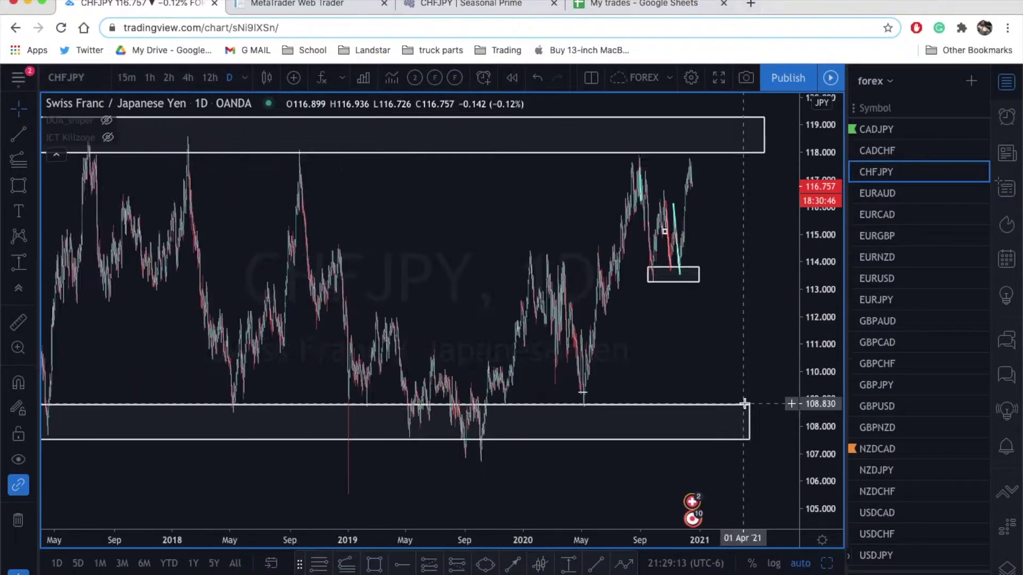
scroll(744, 404, "up", 10)
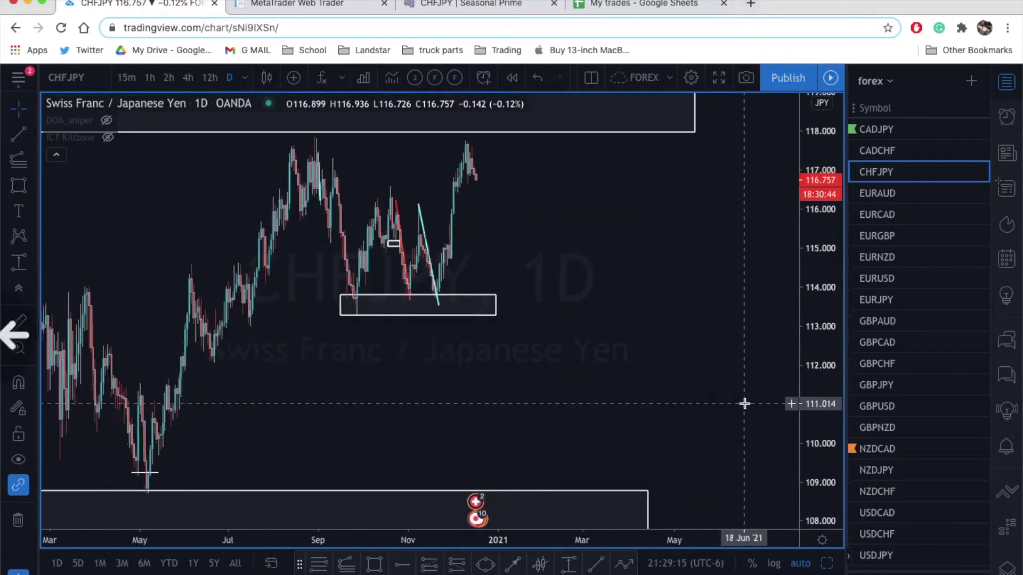
scroll(555, 345, "down", 10)
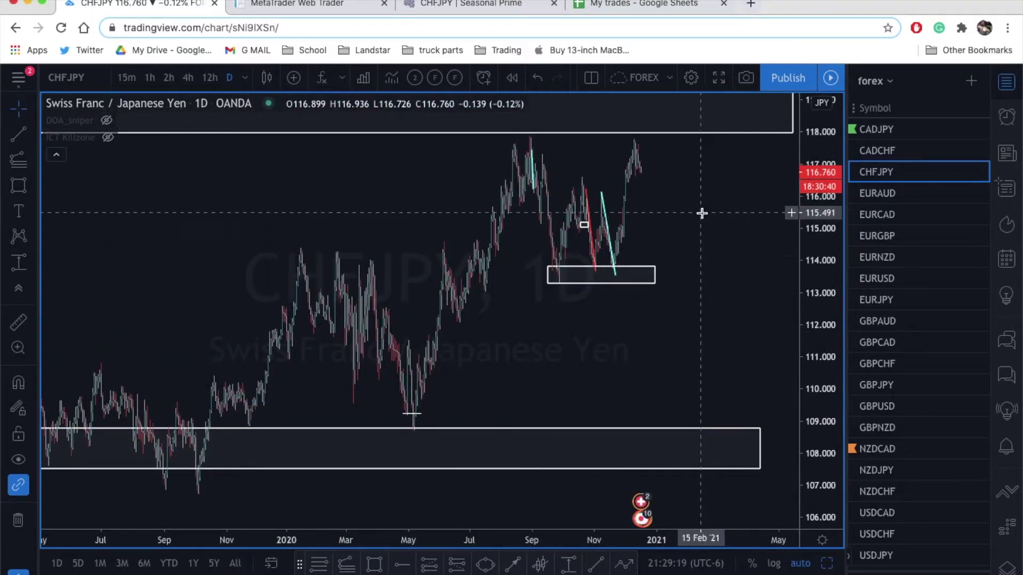
scroll(702, 212, "up", 3)
scroll(702, 213, "up", 5)
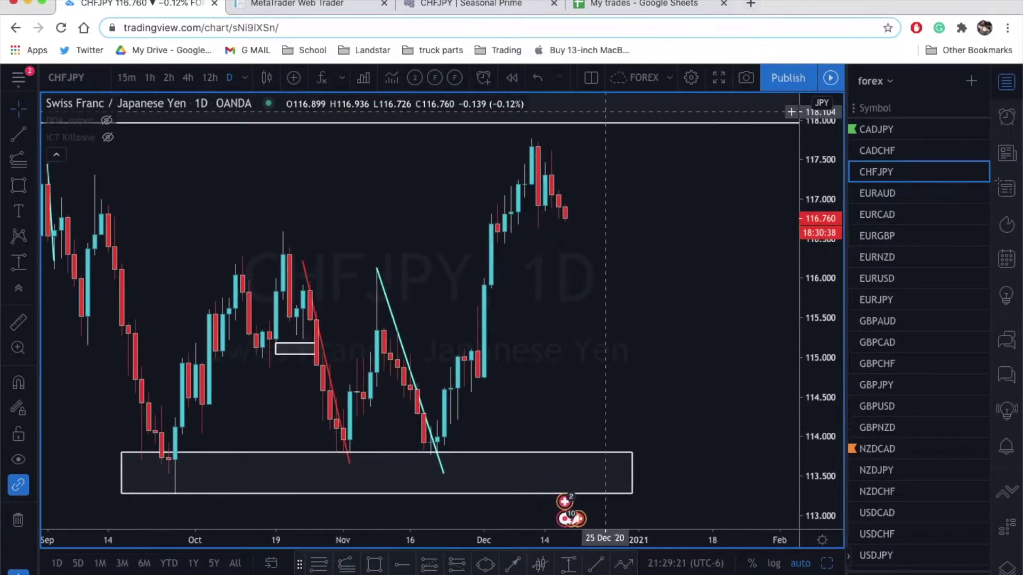
left_click(432, 5)
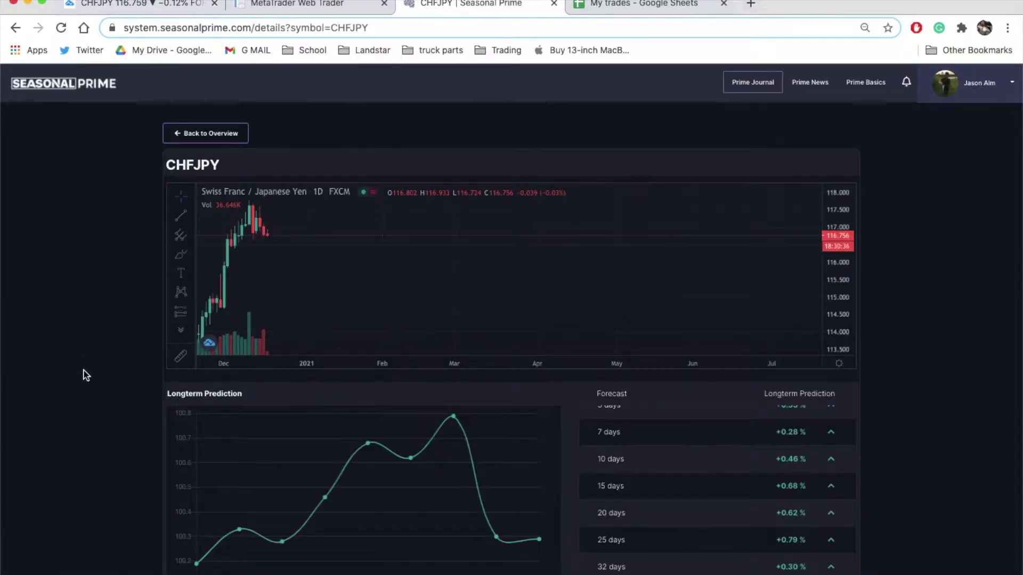
Step: Review CHFJPY's PrimeAlgo (CHF and JPY bearish) and 75%-short DXM order-stream, then return to TradingView
scroll(85, 375, "down", 4)
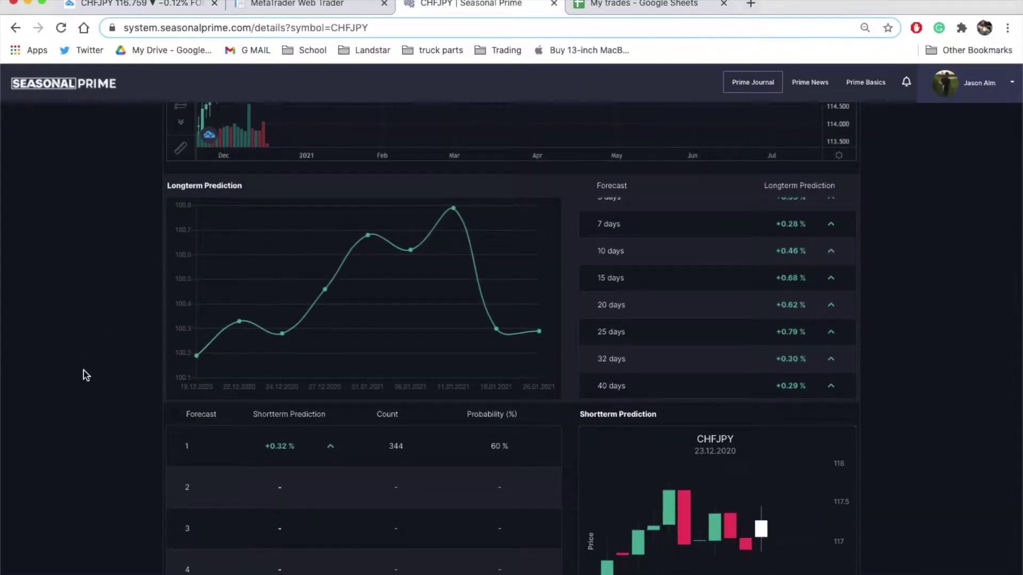
scroll(86, 376, "down", 1)
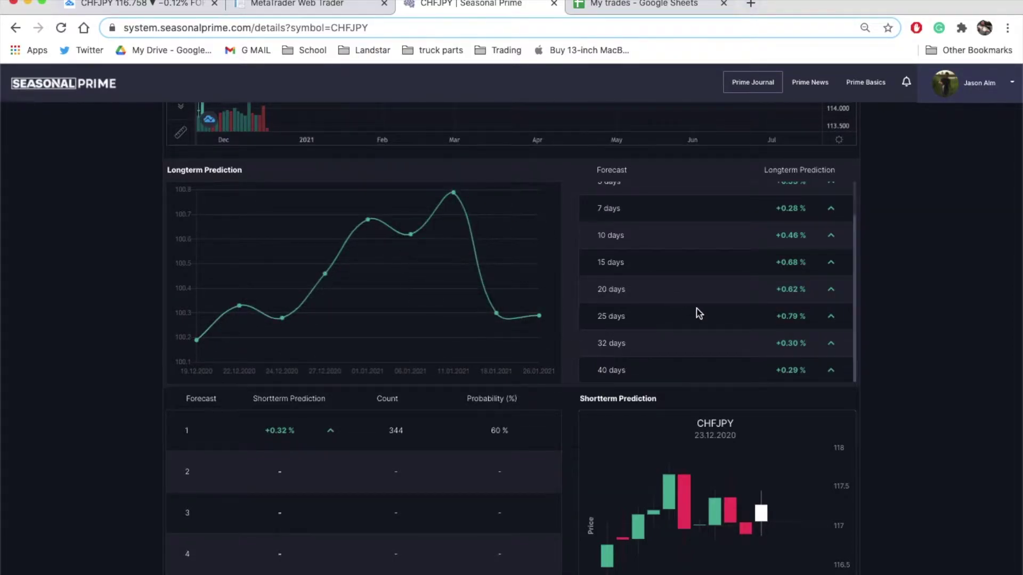
scroll(700, 314, "down", 1)
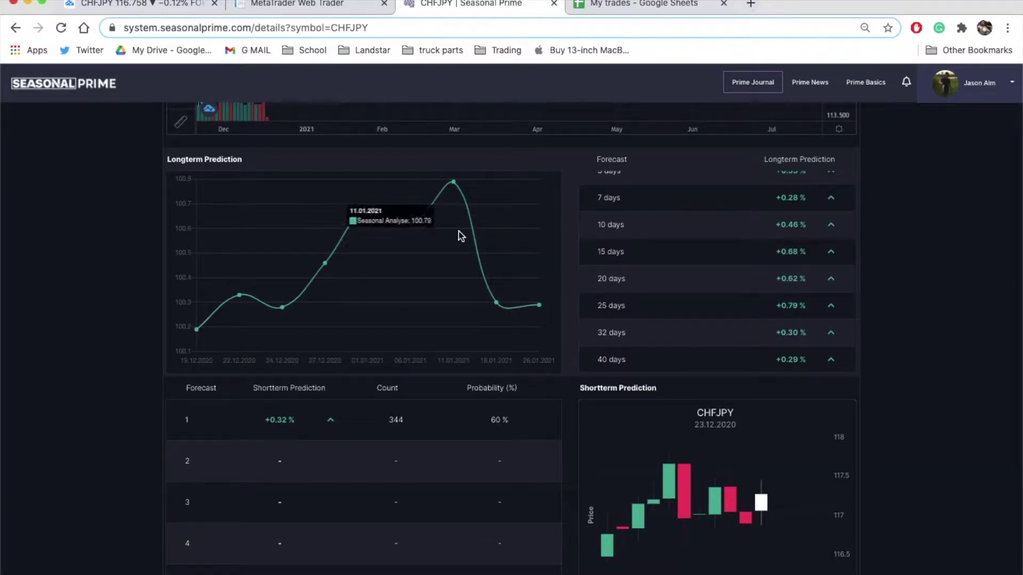
scroll(504, 352, "down", 3)
scroll(666, 409, "down", 3)
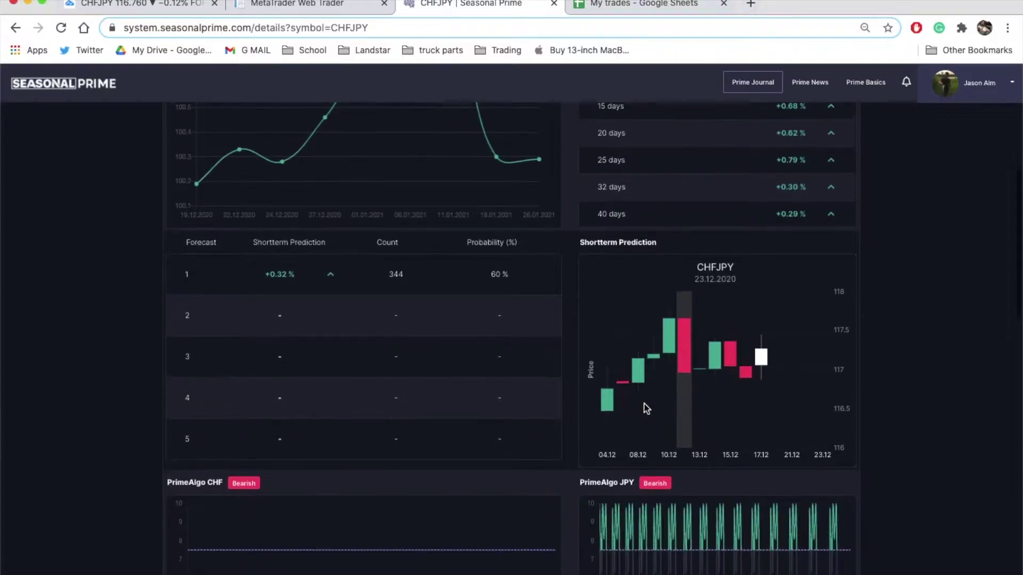
scroll(568, 467, "down", 15)
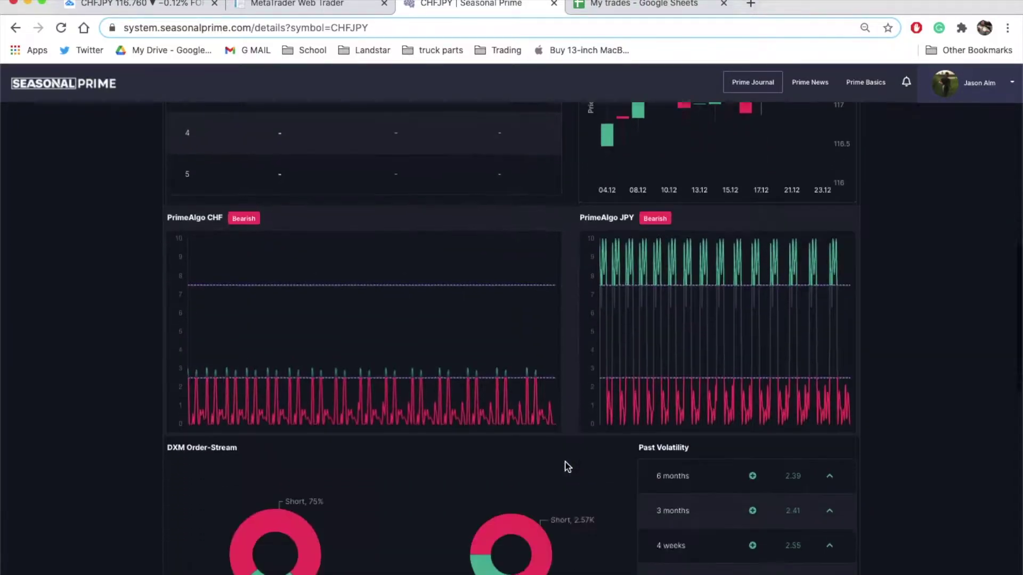
mouse_move(246, 455)
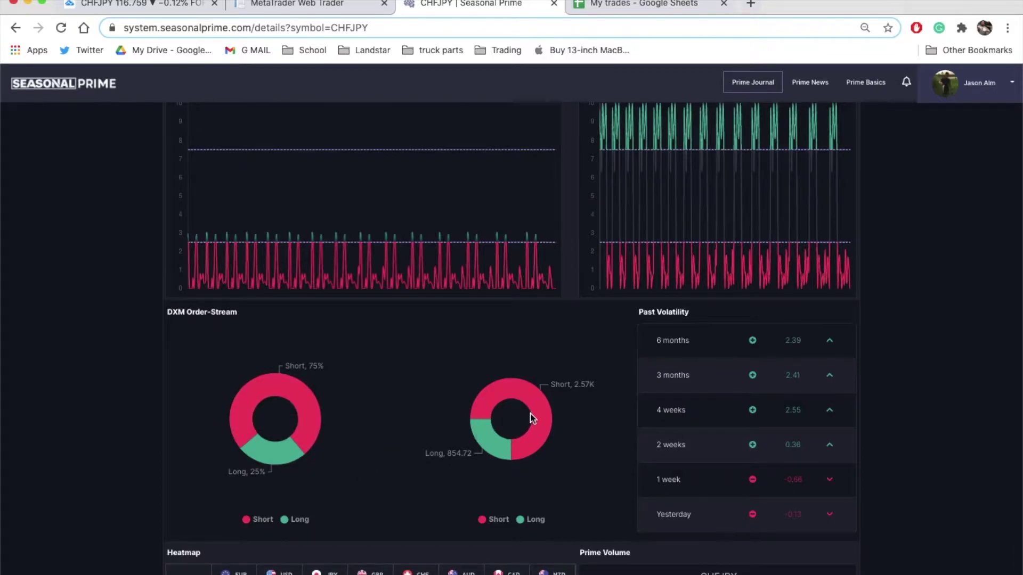
scroll(533, 479, "down", 12)
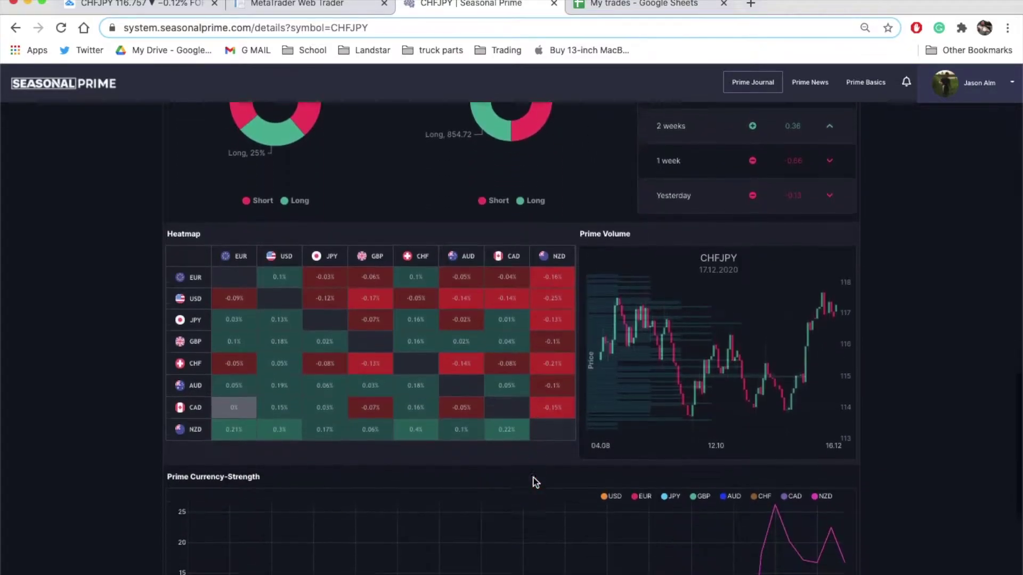
scroll(535, 482, "down", 3)
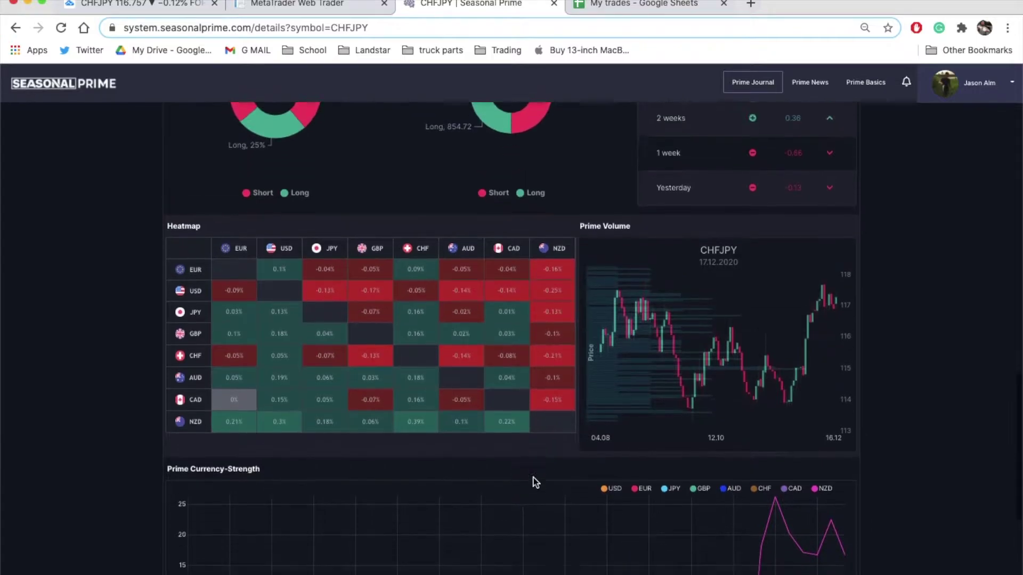
scroll(650, 320, "up", 15)
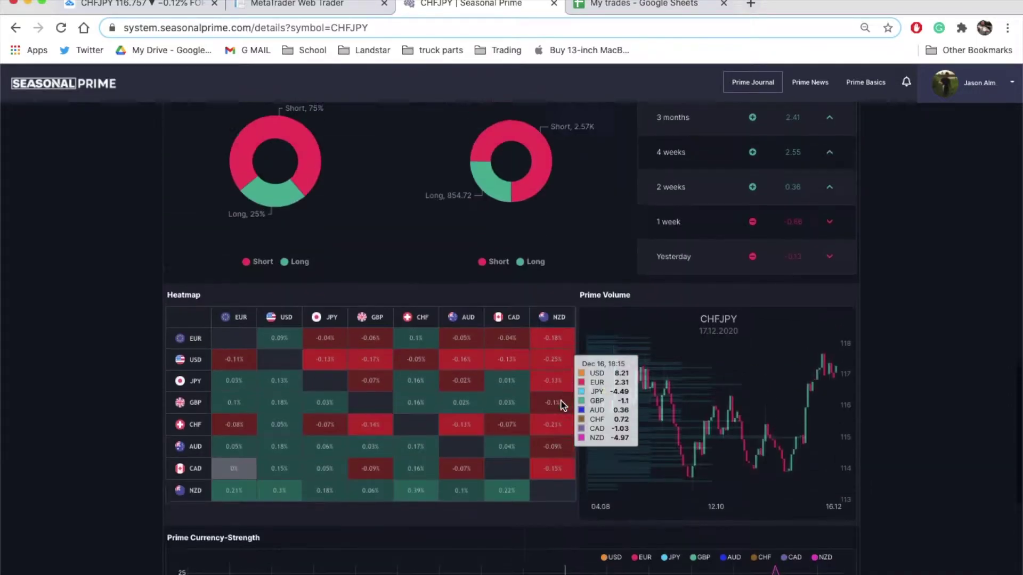
scroll(563, 406, "up", 4)
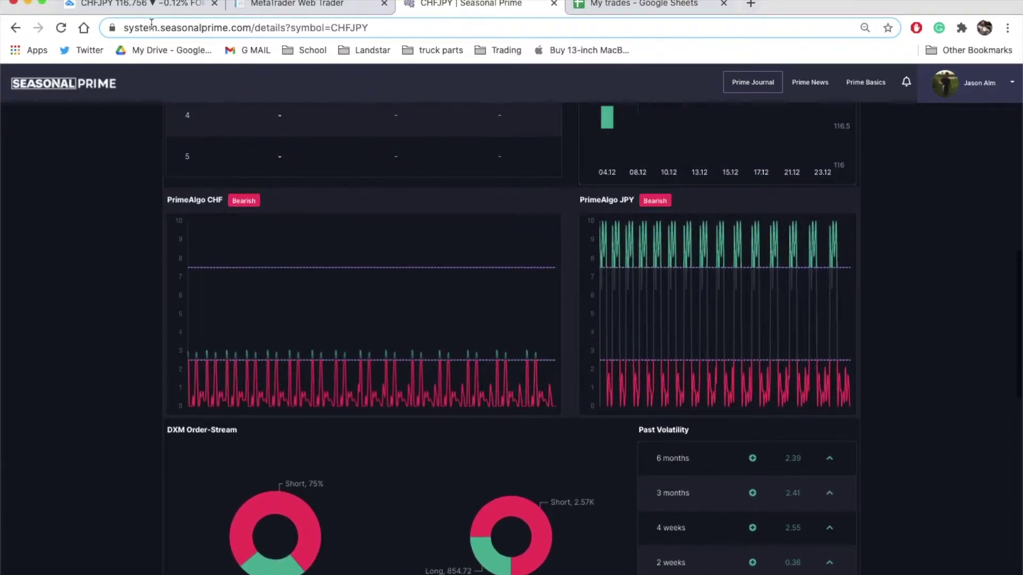
left_click(142, 7)
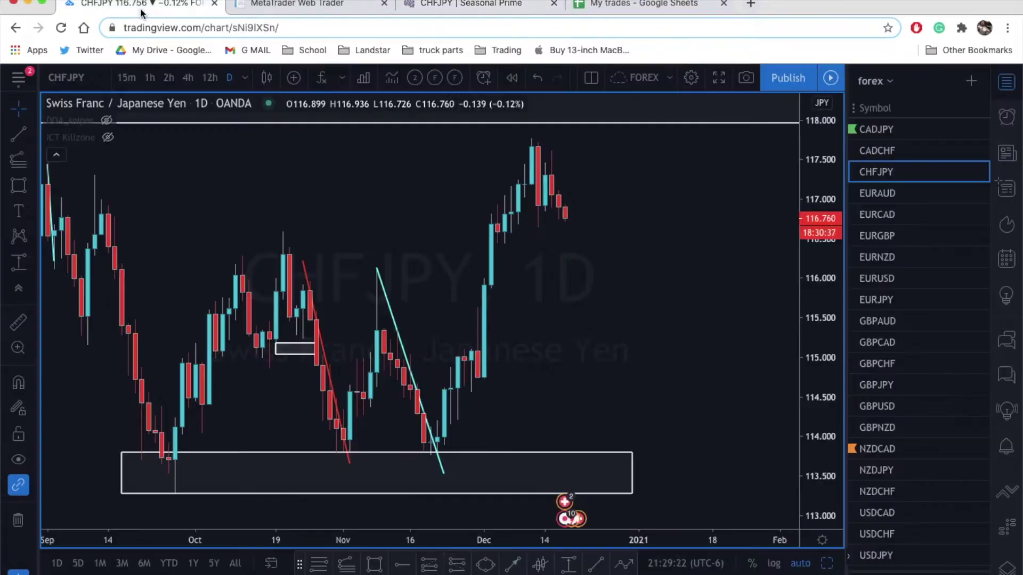
Step: Switch the CHFJPY chart to the 1-hour interval
left_click(148, 79)
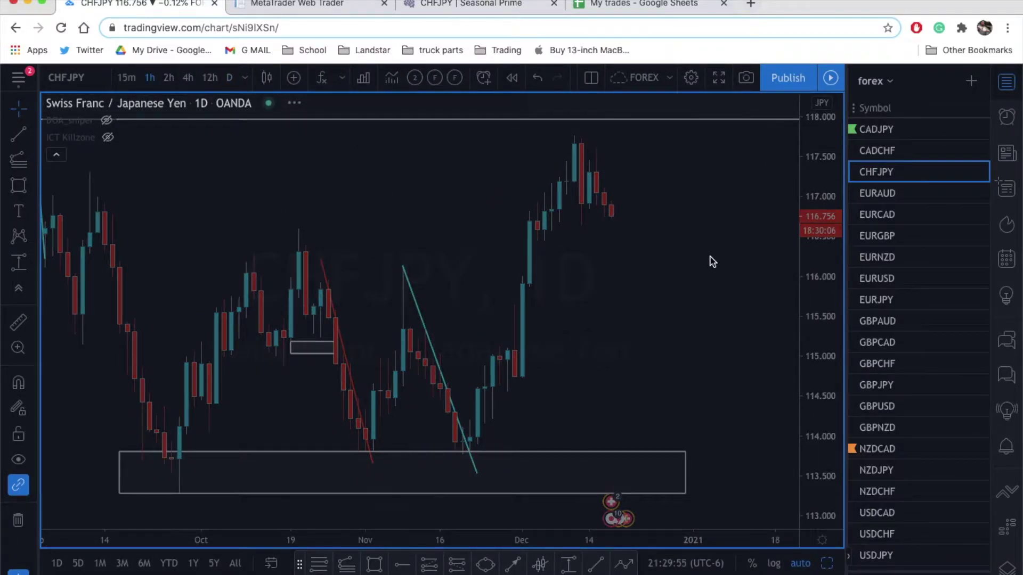
scroll(710, 257, "down", 10)
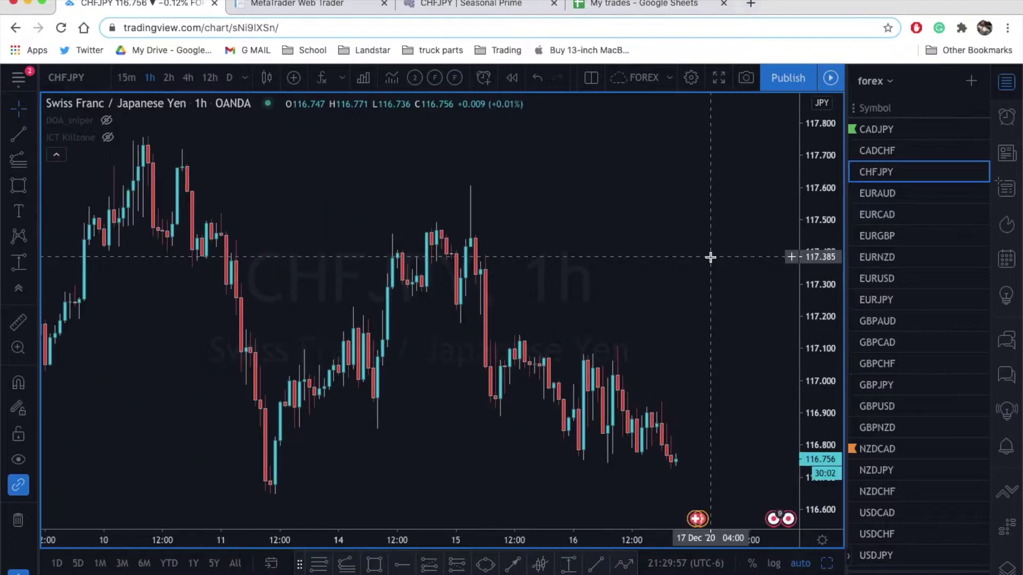
scroll(711, 257, "right", 2)
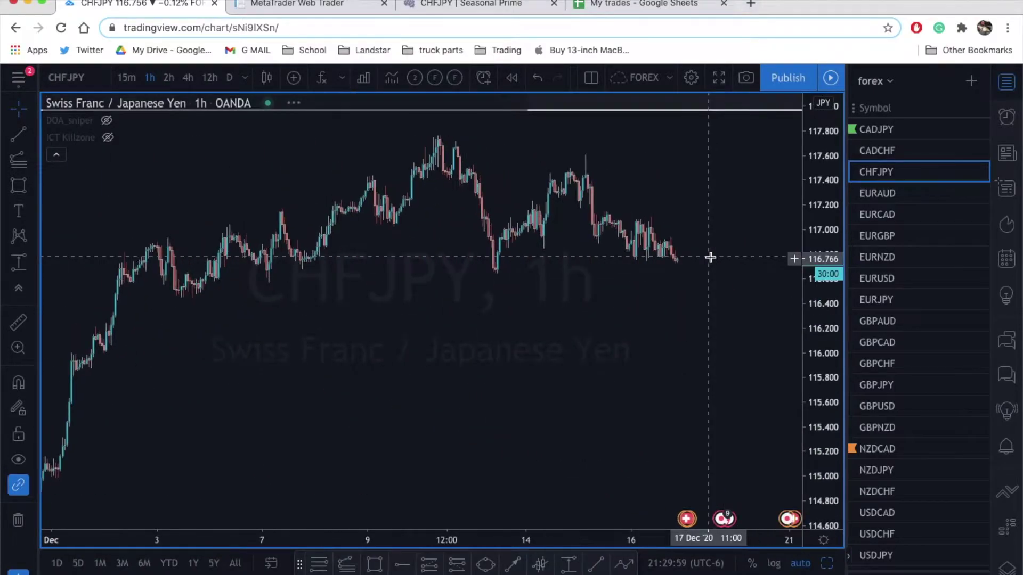
Step: Box the 116.60–116.72 support zone spanning the early-December lows
left_click(28, 192)
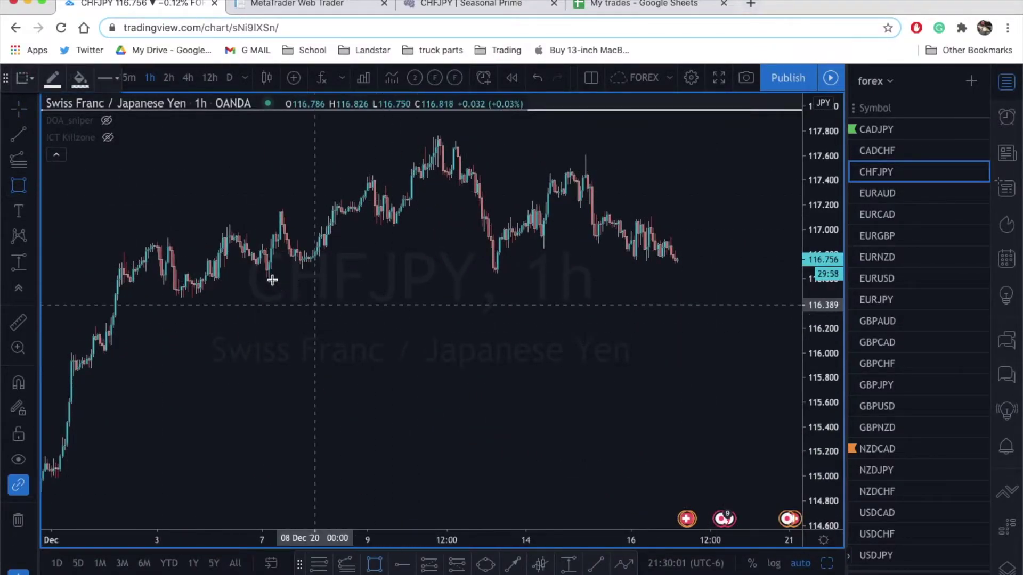
mouse_move(255, 279)
left_mouse_down()
mouse_move(594, 222)
mouse_move(719, 244)
mouse_move(729, 265)
left_mouse_up()
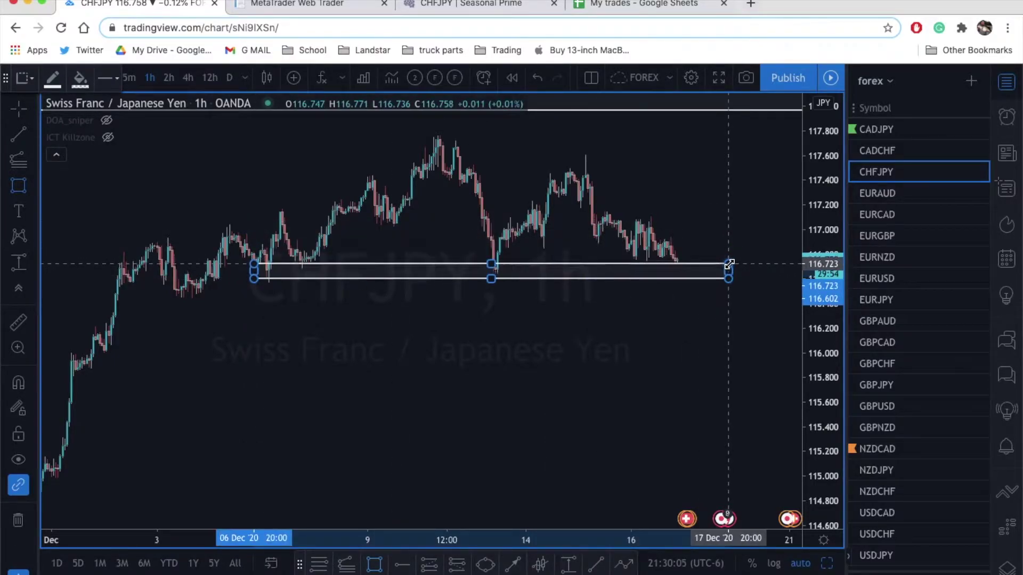
left_click(712, 210)
scroll(713, 210, "up", 3)
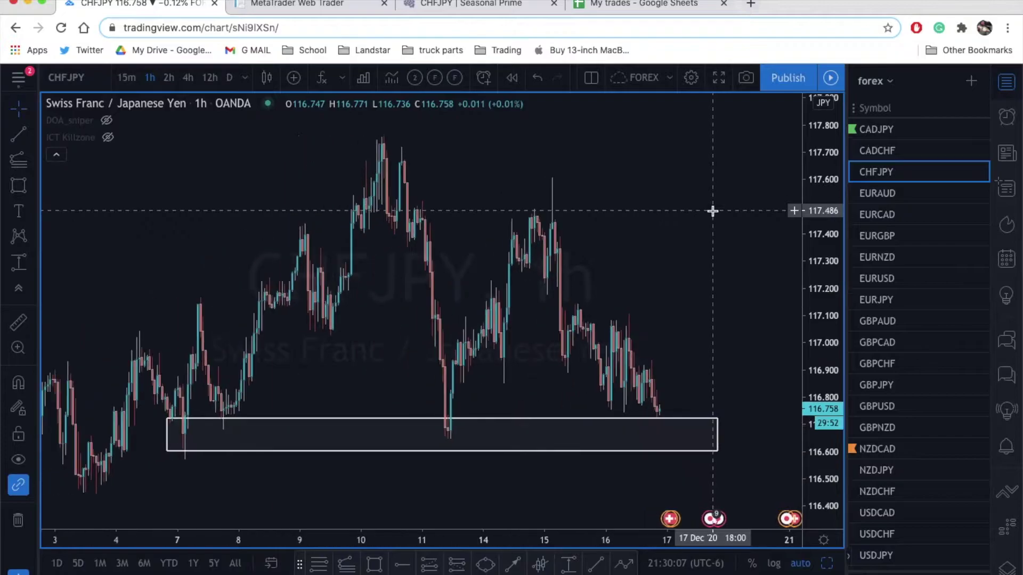
scroll(712, 210, "down", 6)
scroll(712, 210, "up", 5)
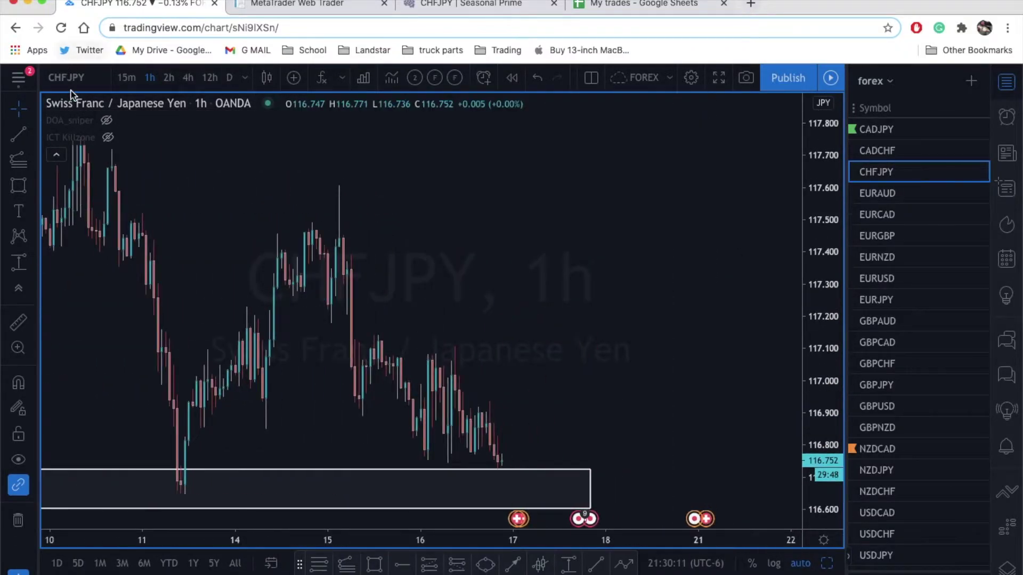
Step: Draw a red descending trend line from the Dec 16 high down to the support zone's top
scroll(514, 286, "up", 5)
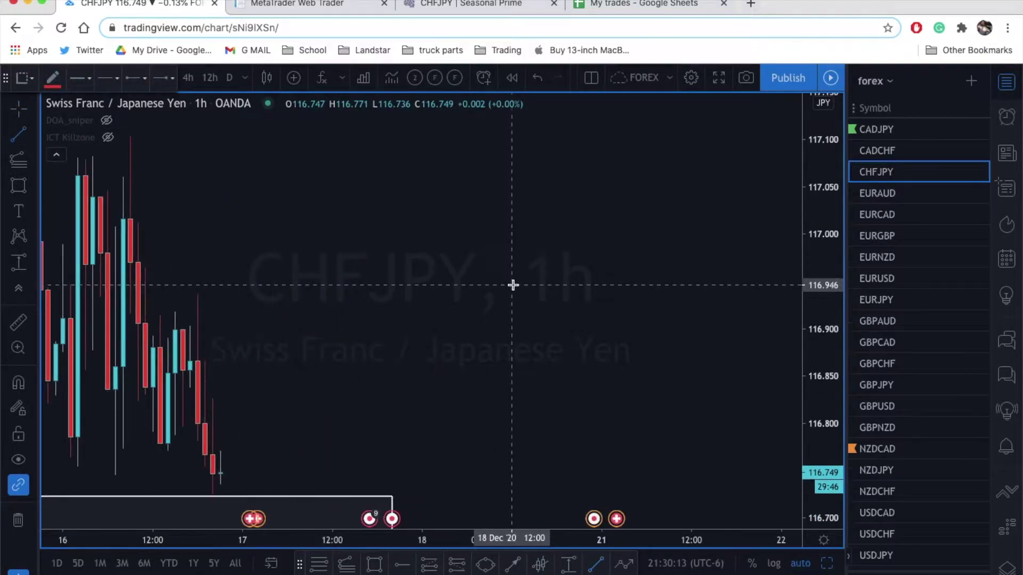
scroll(479, 378, "up", 2)
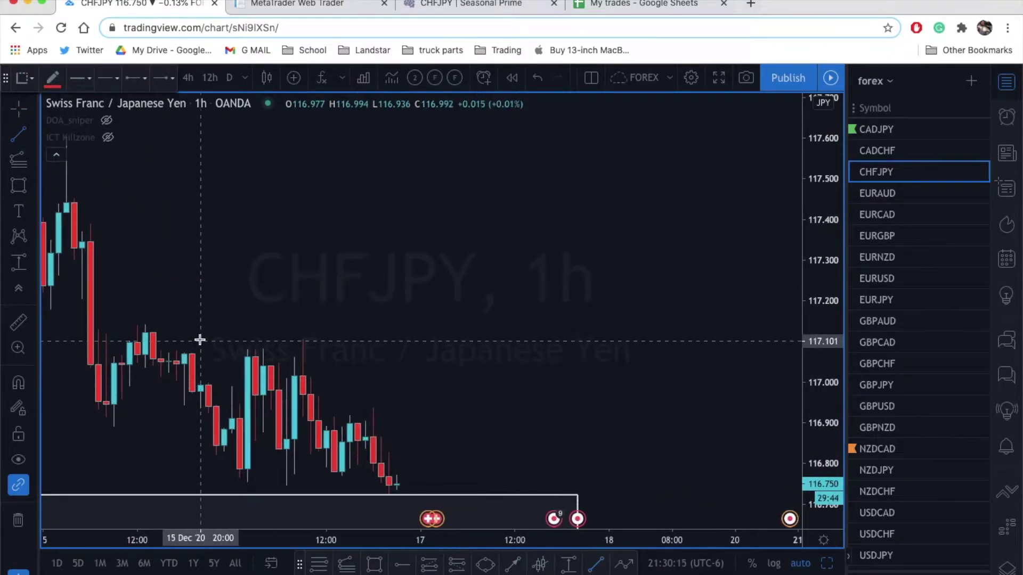
left_click(261, 348)
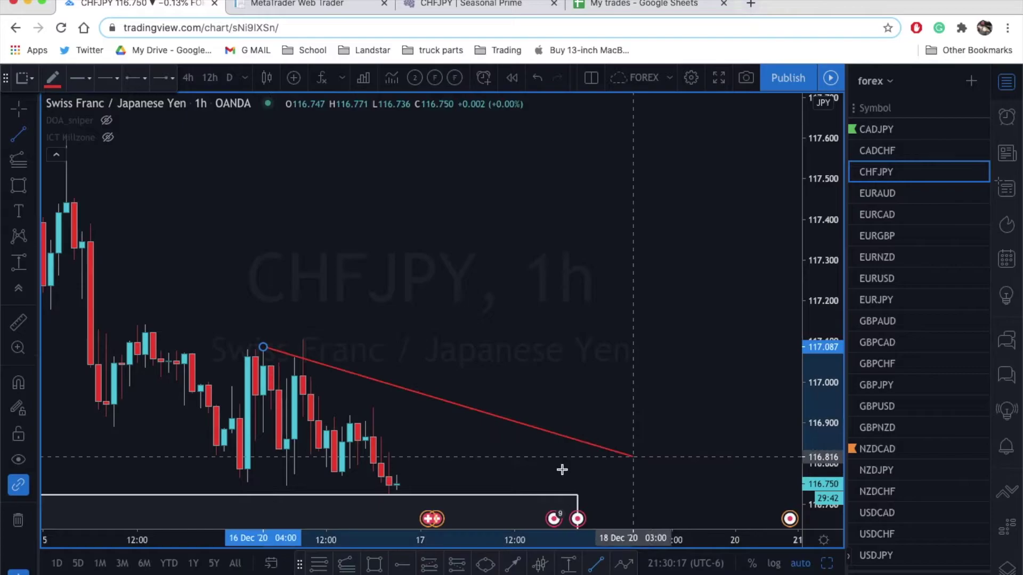
left_click(453, 493)
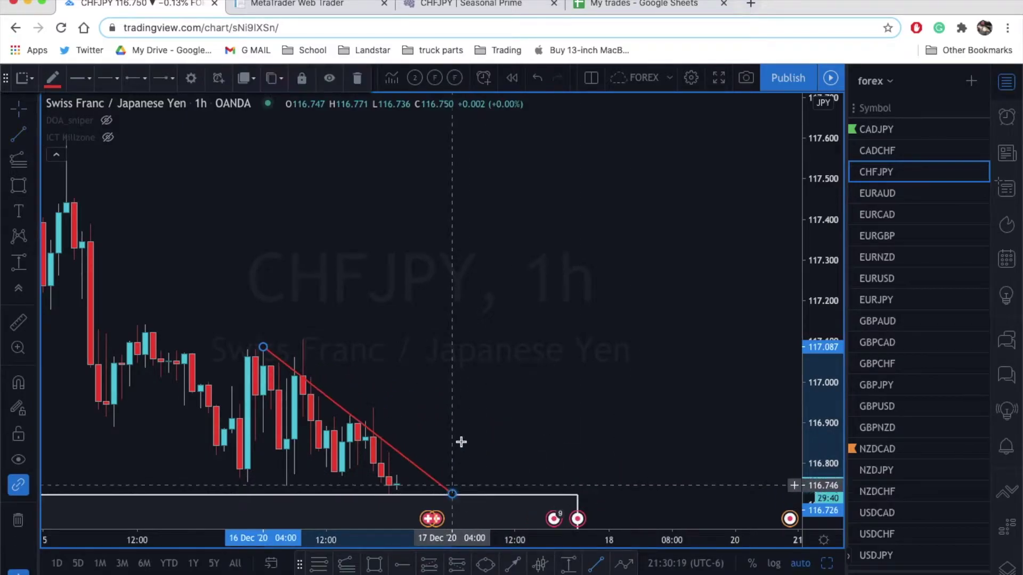
scroll(461, 376, "down", 8)
scroll(462, 376, "down", 2)
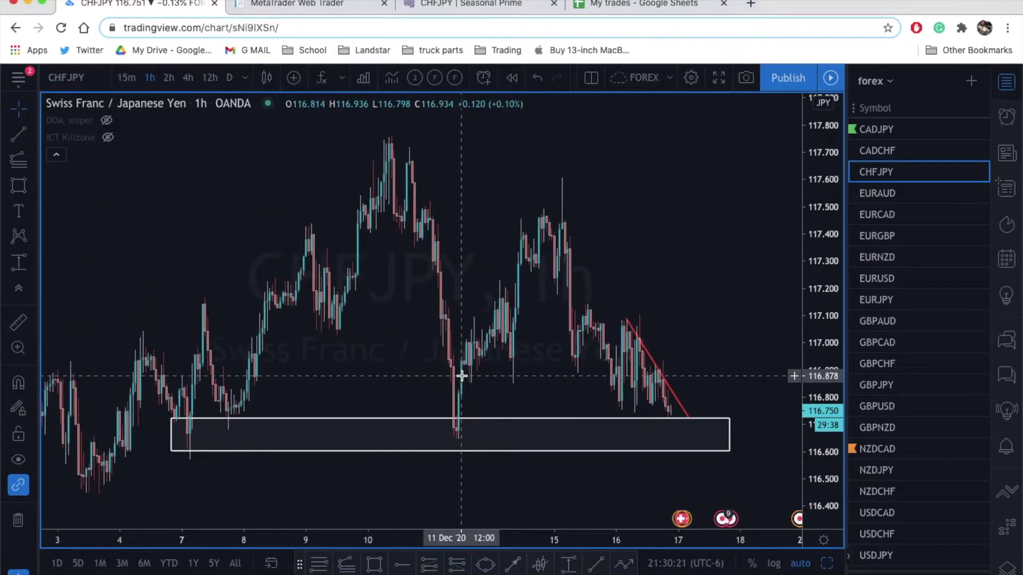
scroll(461, 376, "down", 4)
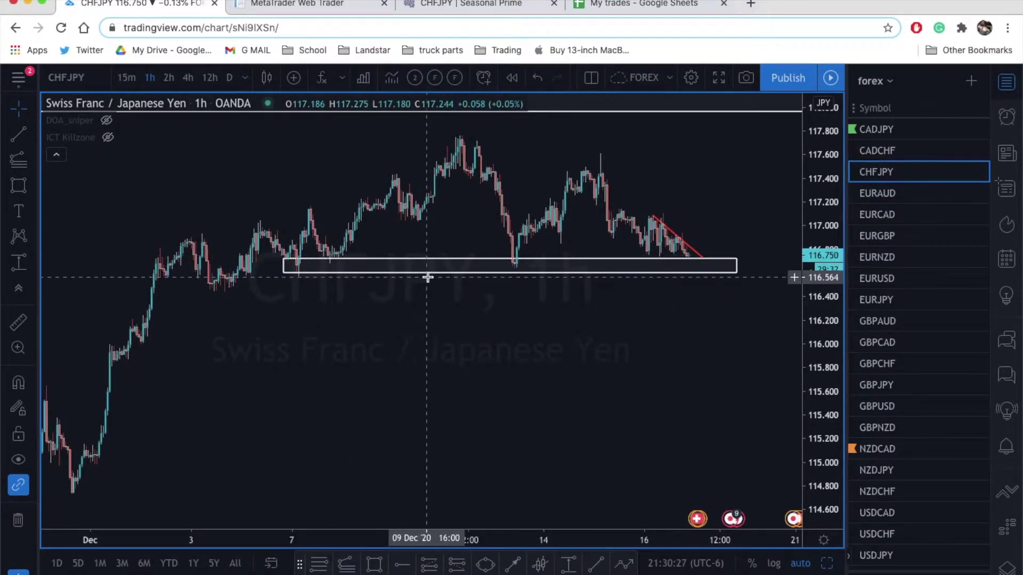
scroll(427, 276, "up", 2)
scroll(591, 208, "down", 2)
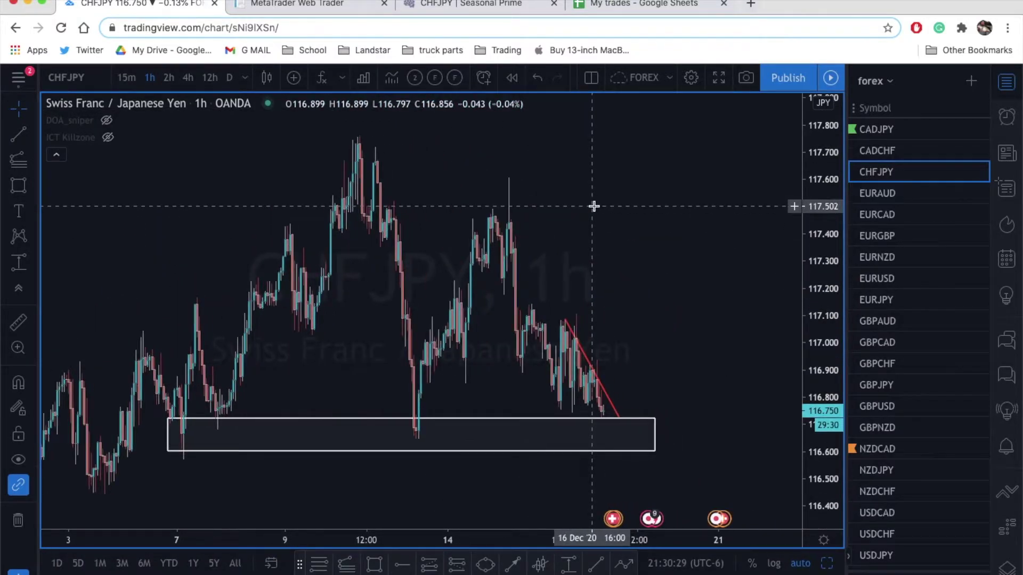
Step: Glance at the Seasonal Prime CHFJPY page and return to the chart
left_click(483, 2)
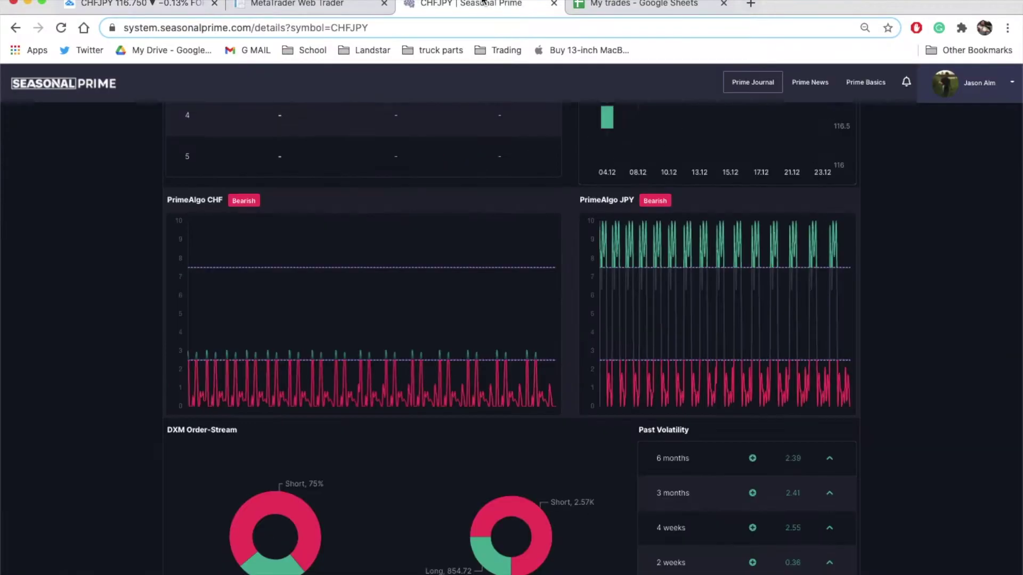
scroll(786, 373, "up", 8)
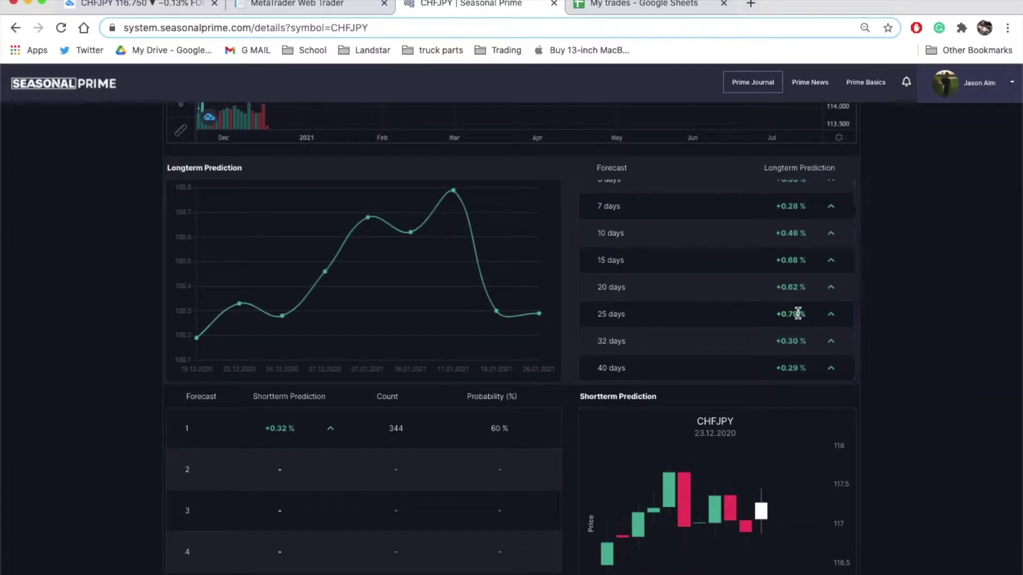
left_click(115, 2)
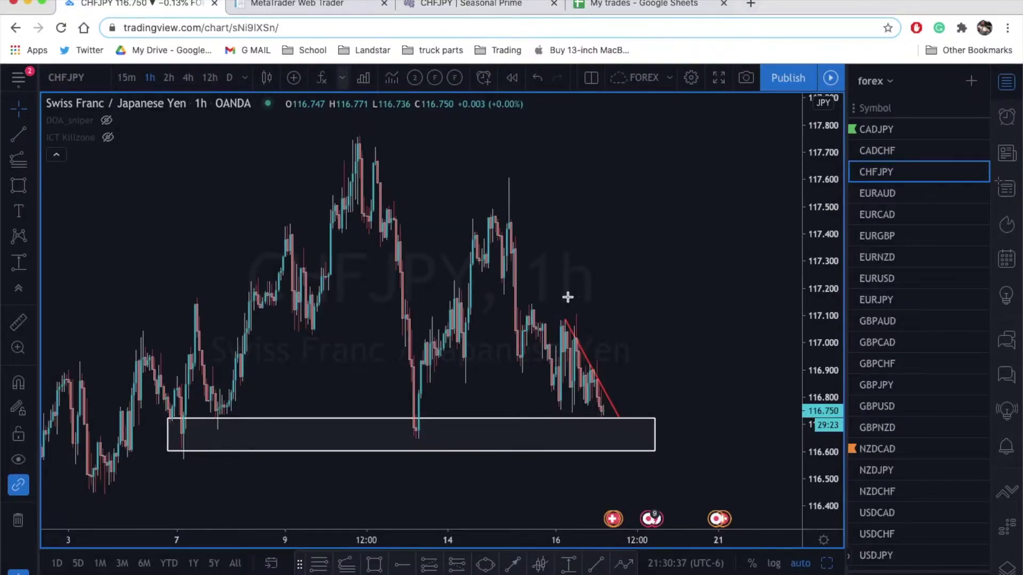
Step: Switch to the daily chart and measure a 0.936 (0.80%, 93.6 pips) rise to about 117.84
scroll(567, 297, "down", 3)
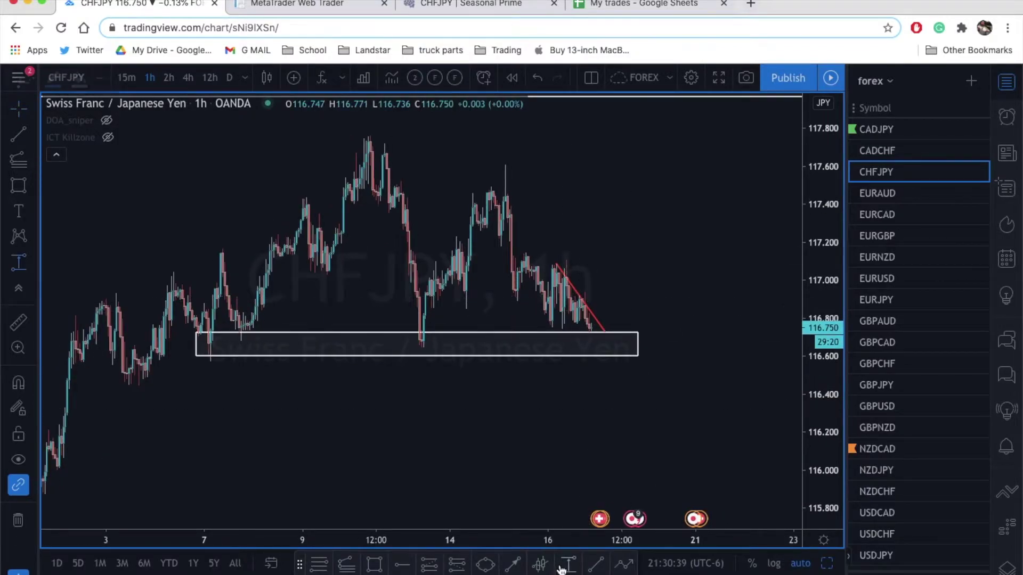
left_click(648, 333)
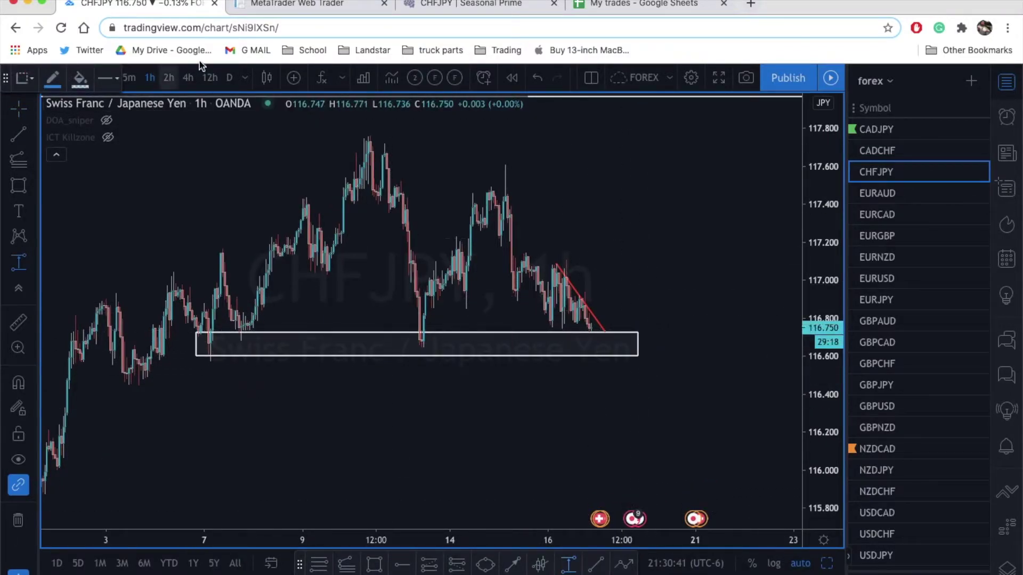
left_click(226, 77)
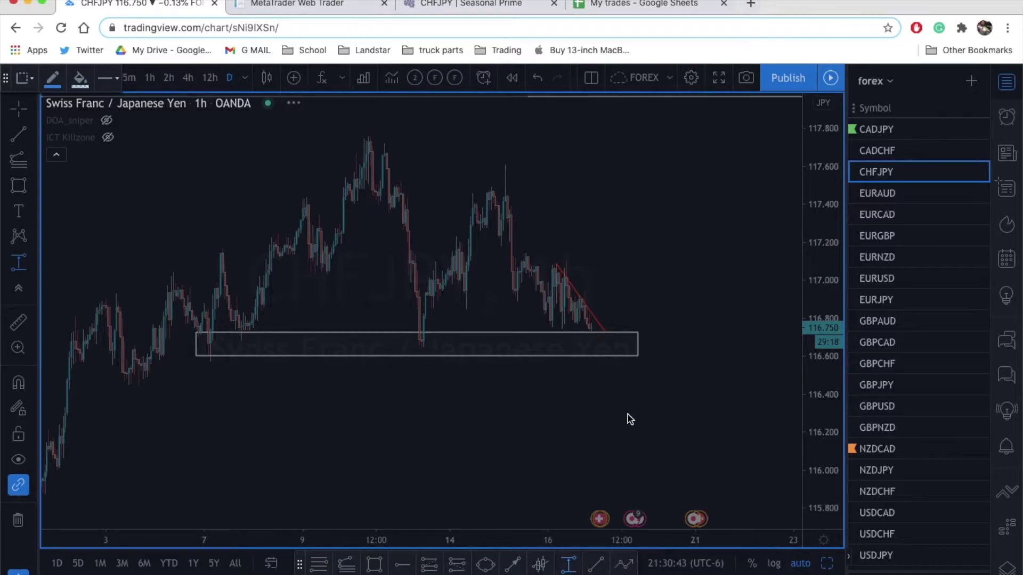
scroll(628, 415, "up", 4)
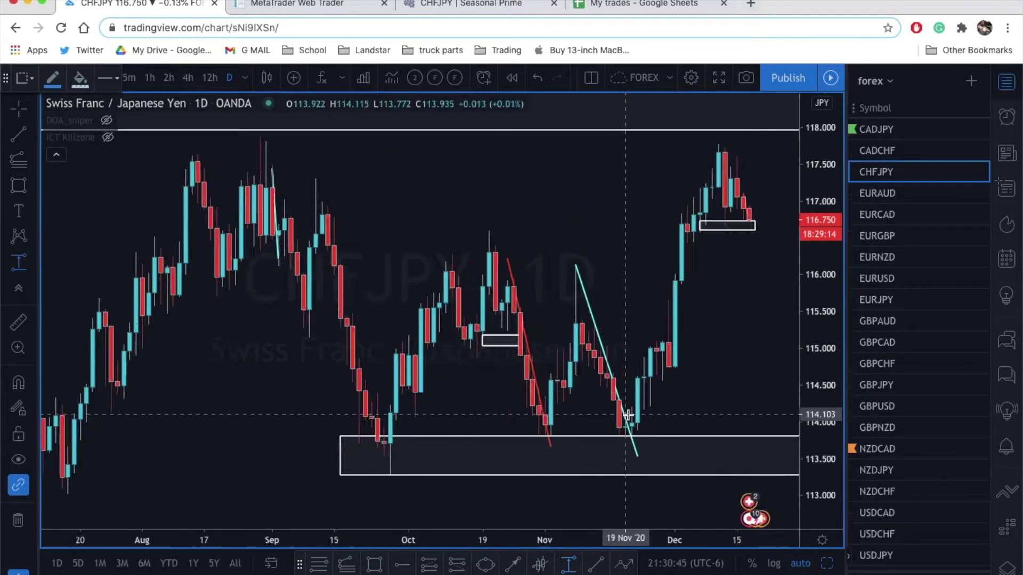
scroll(628, 414, "up", 4)
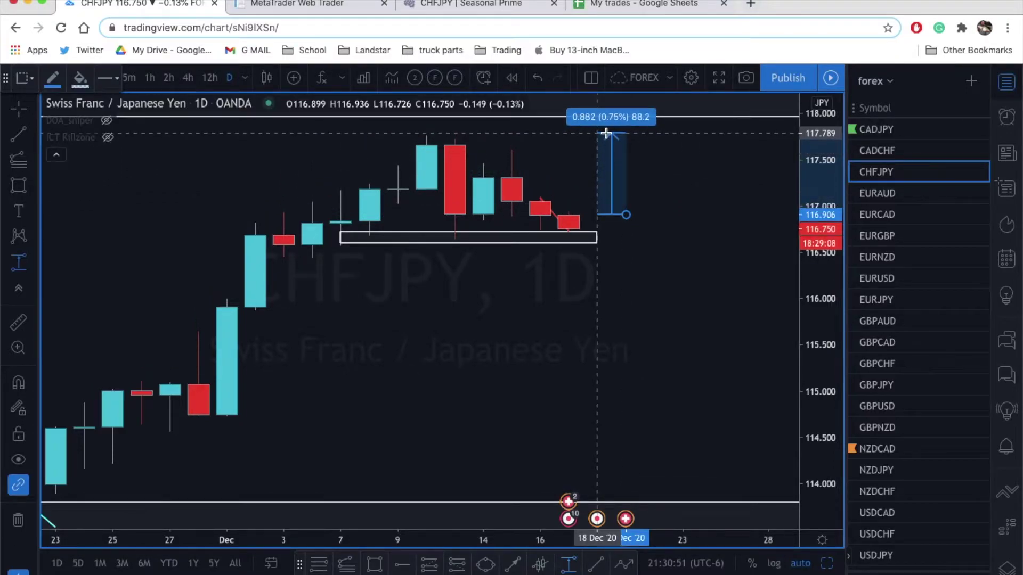
left_click(606, 128)
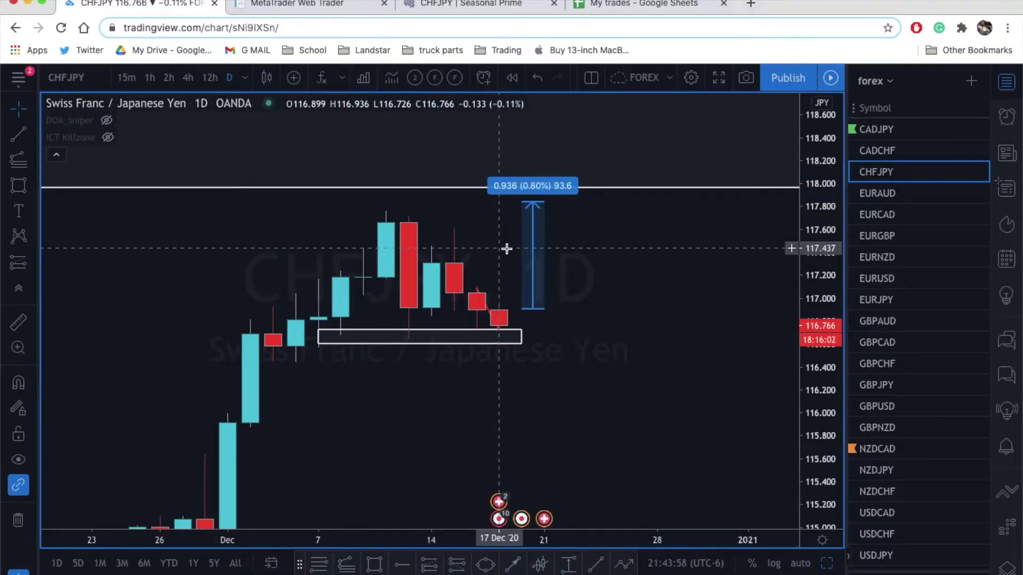
scroll(632, 248, "down", 3)
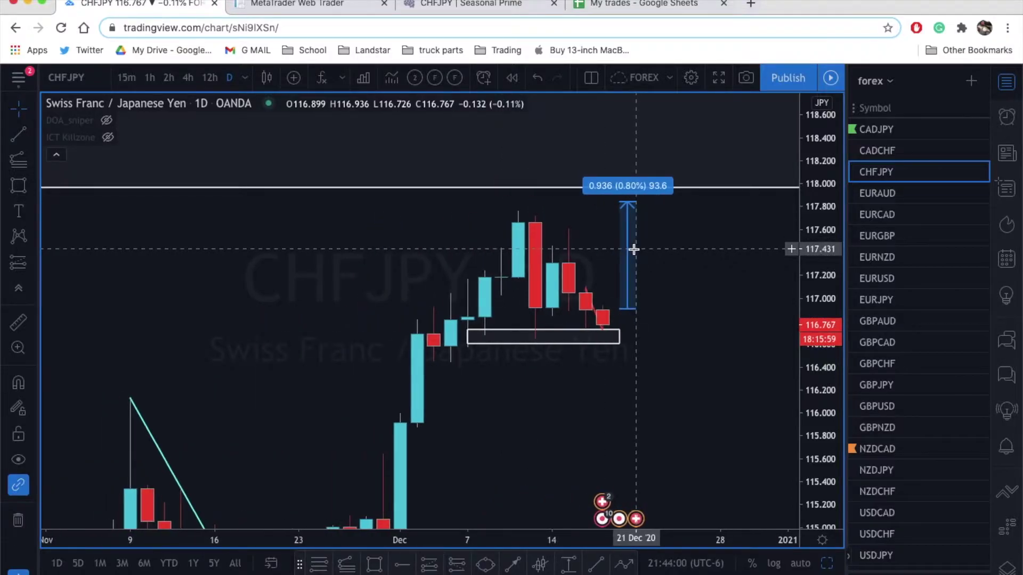
scroll(634, 249, "down", 5)
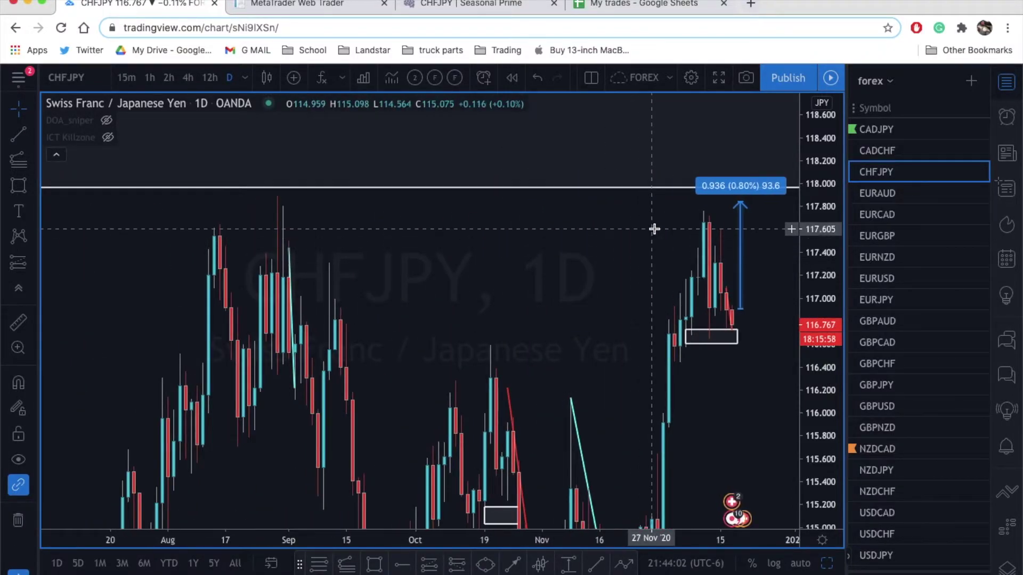
left_click(16, 181)
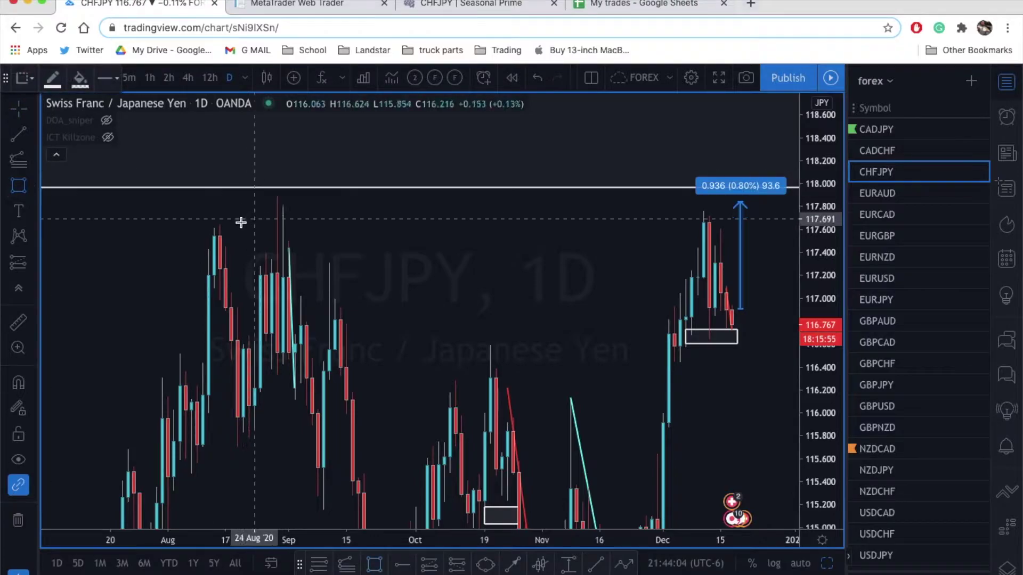
mouse_move(197, 224)
left_mouse_down()
mouse_move(629, 247)
mouse_move(697, 207)
mouse_move(805, 213)
mouse_move(778, 213)
left_mouse_up()
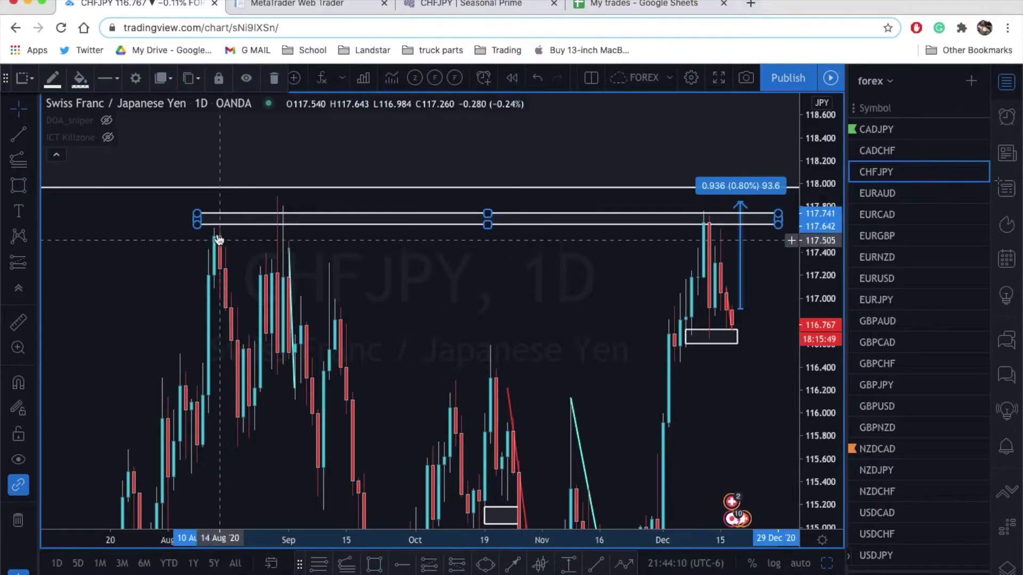
left_click_drag(197, 226, 202, 240)
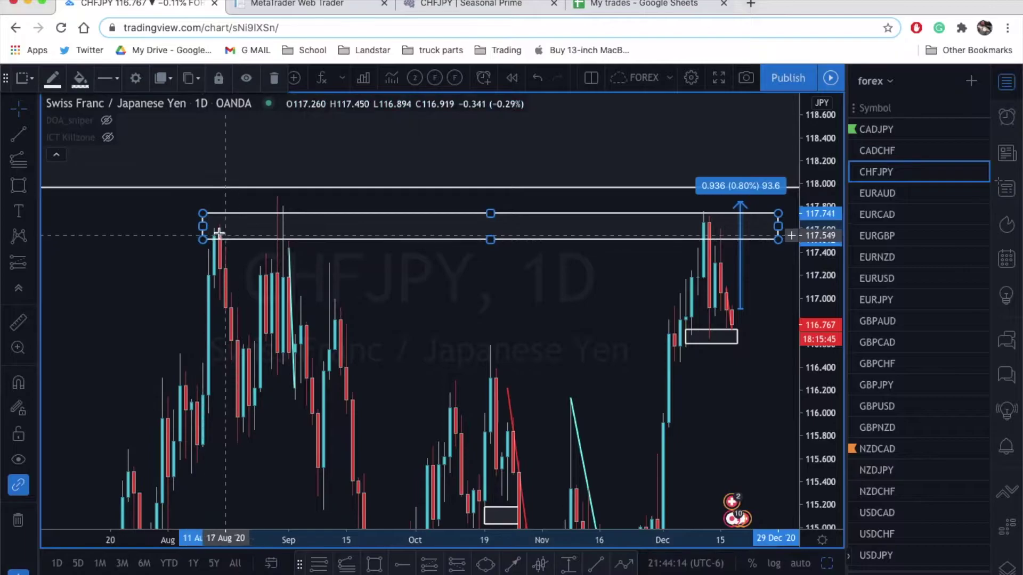
scroll(558, 267, "down", 2)
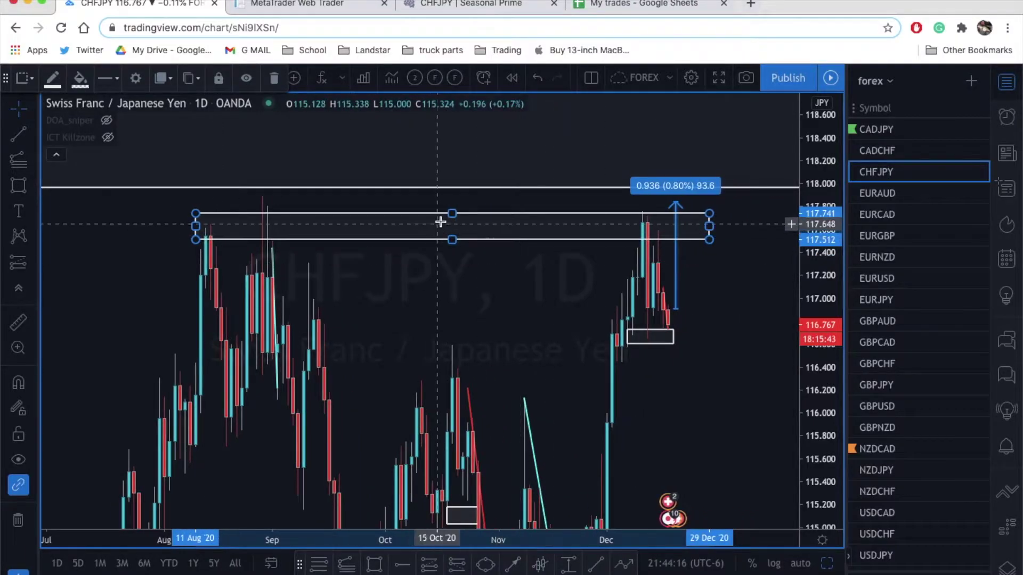
key("Delete")
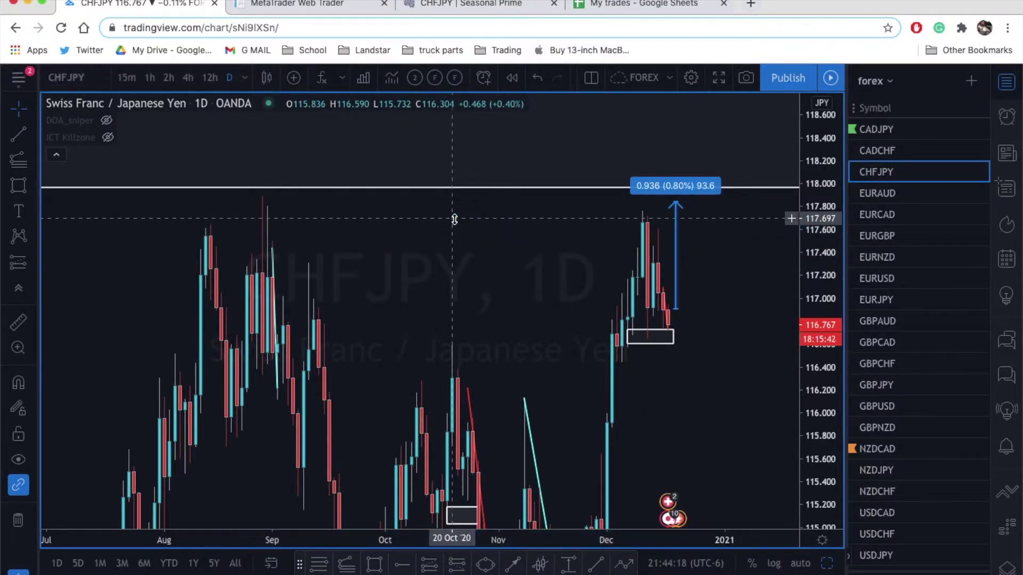
Step: Rescale the price axis and zoom in on the latest December daily candles and target measure
scroll(700, 215, "down", 4)
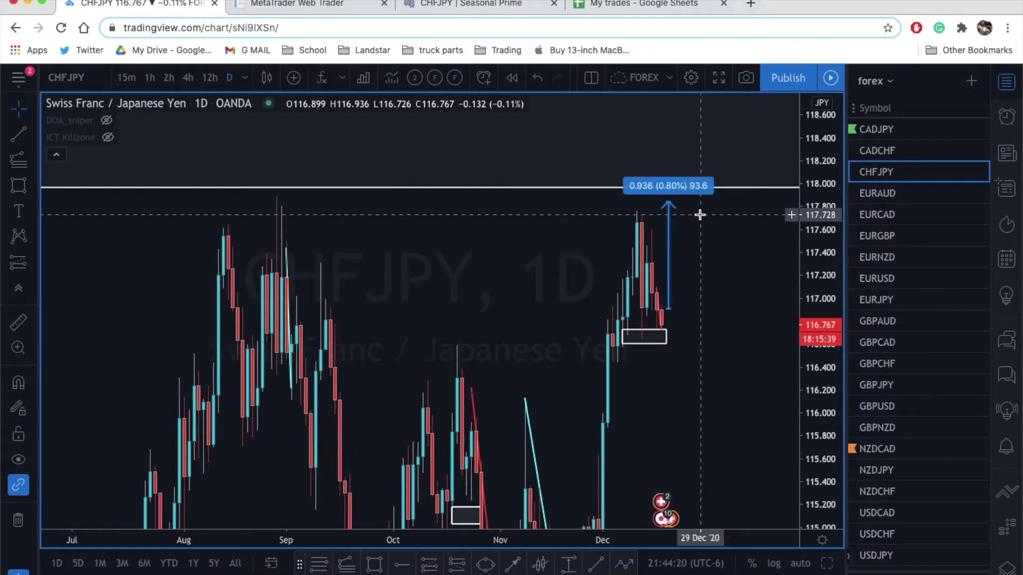
left_click_drag(831, 197, 831, 390)
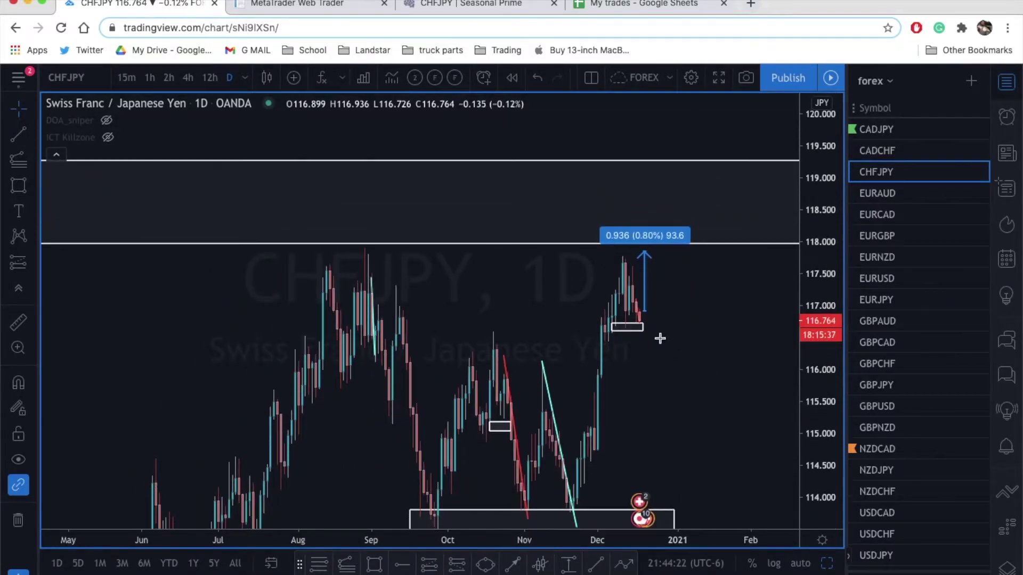
scroll(665, 324, "up", 2)
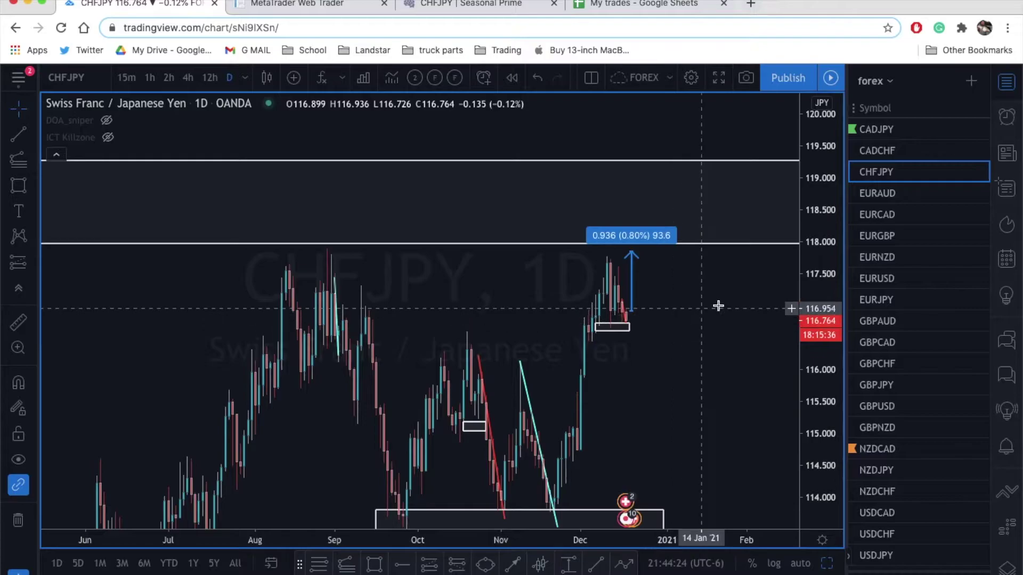
scroll(731, 290, "down", 3)
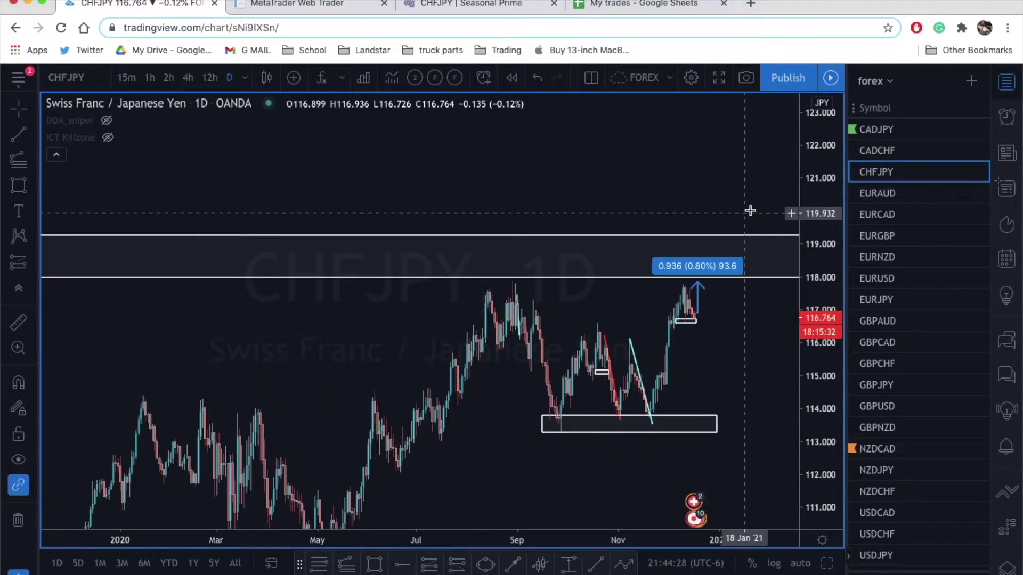
scroll(733, 228, "up", 4)
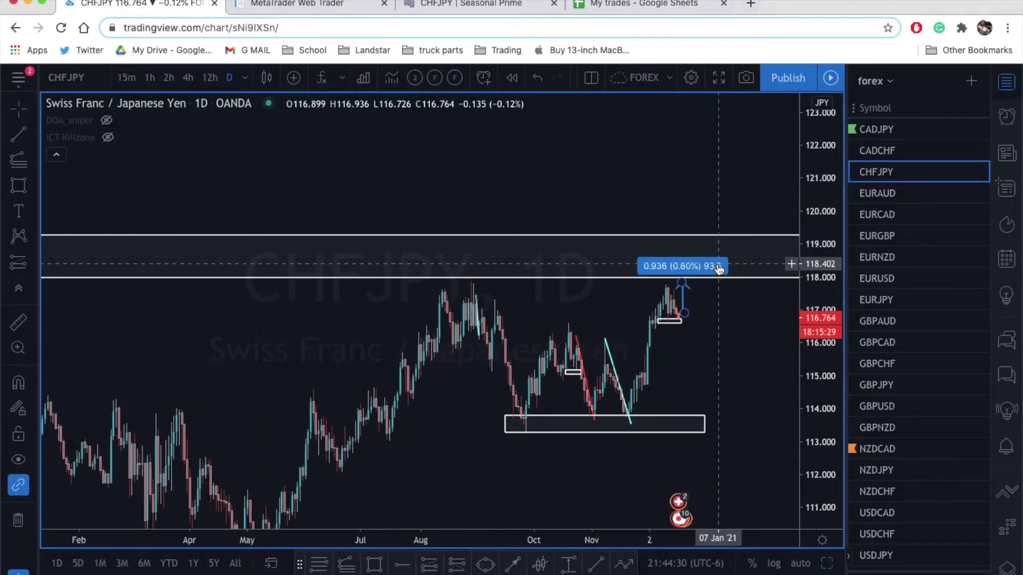
scroll(695, 354, "up", 4)
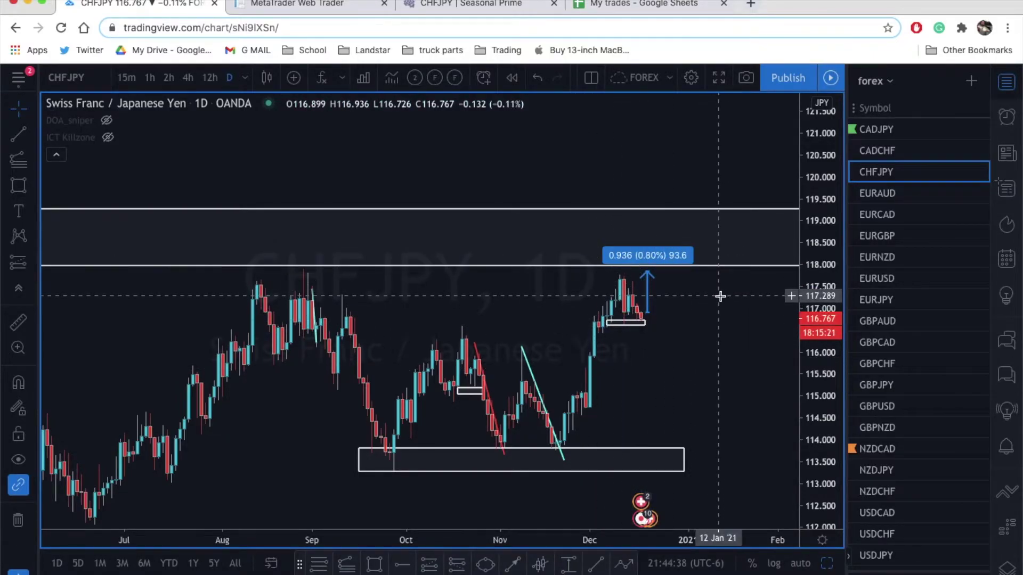
scroll(720, 297, "up", 2)
scroll(720, 296, "up", 3)
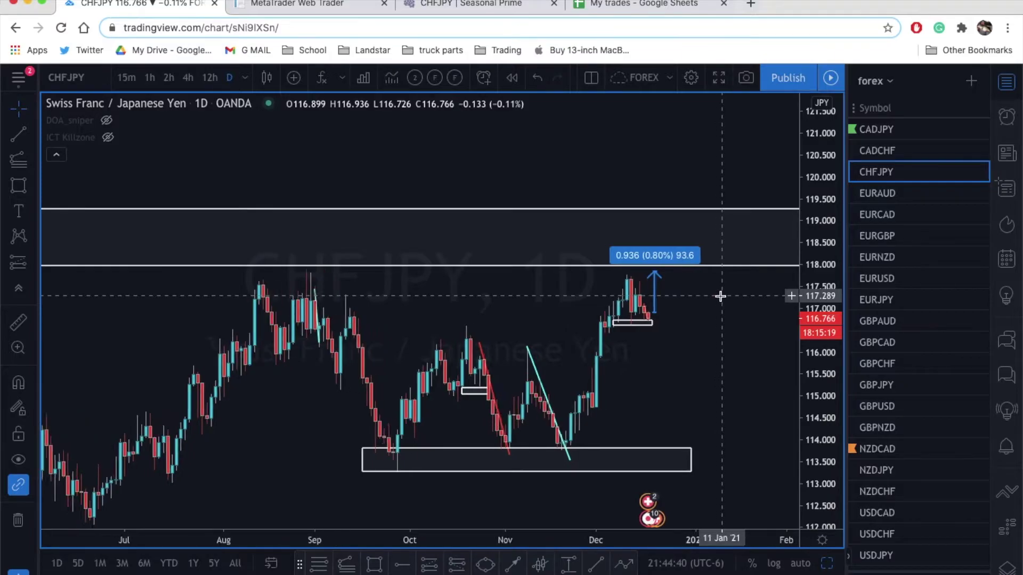
scroll(720, 296, "up", 3)
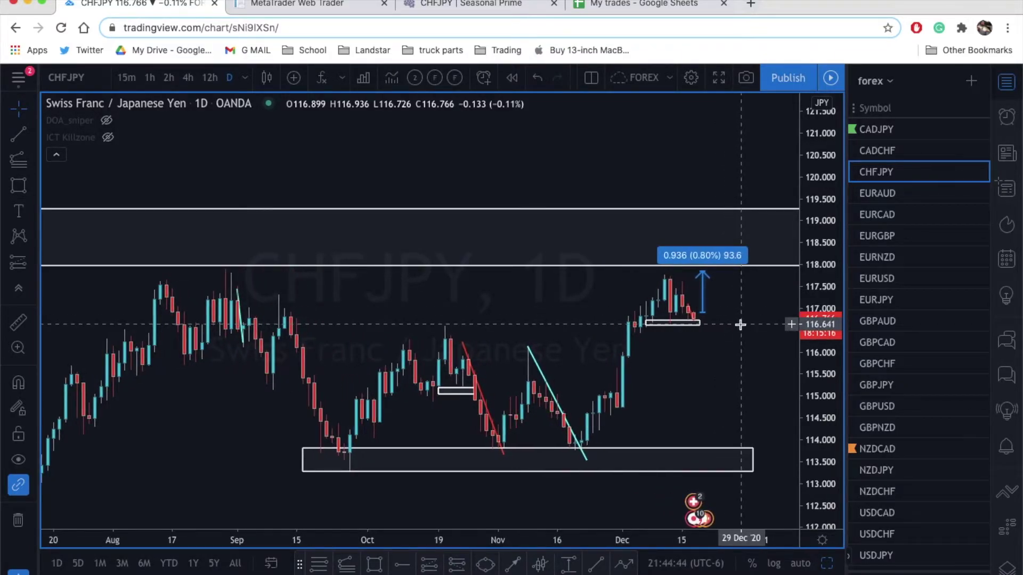
scroll(751, 285, "up", 2)
scroll(773, 312, "up", 1)
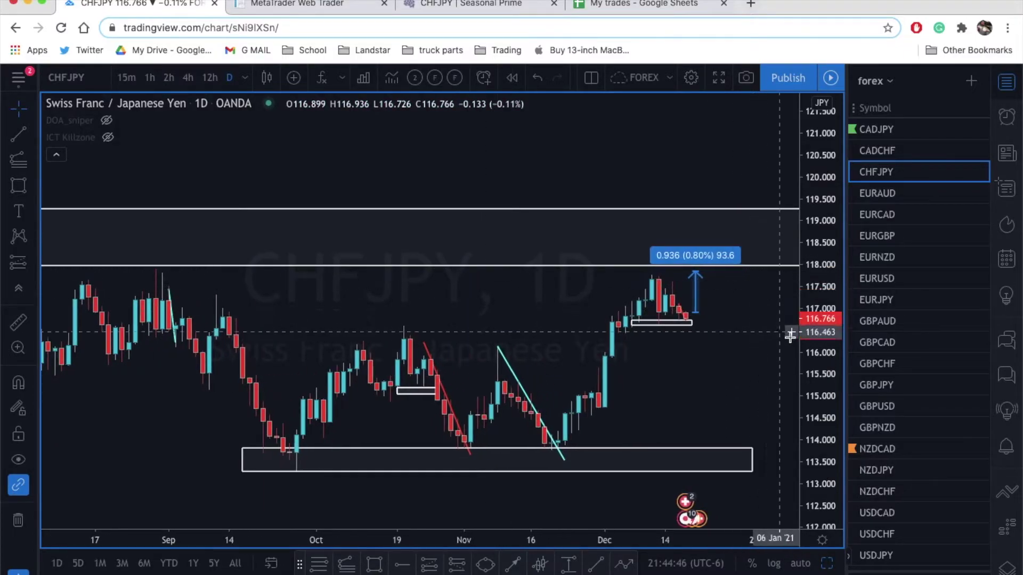
left_click_drag(810, 339, 811, 255)
scroll(765, 331, "up", 4)
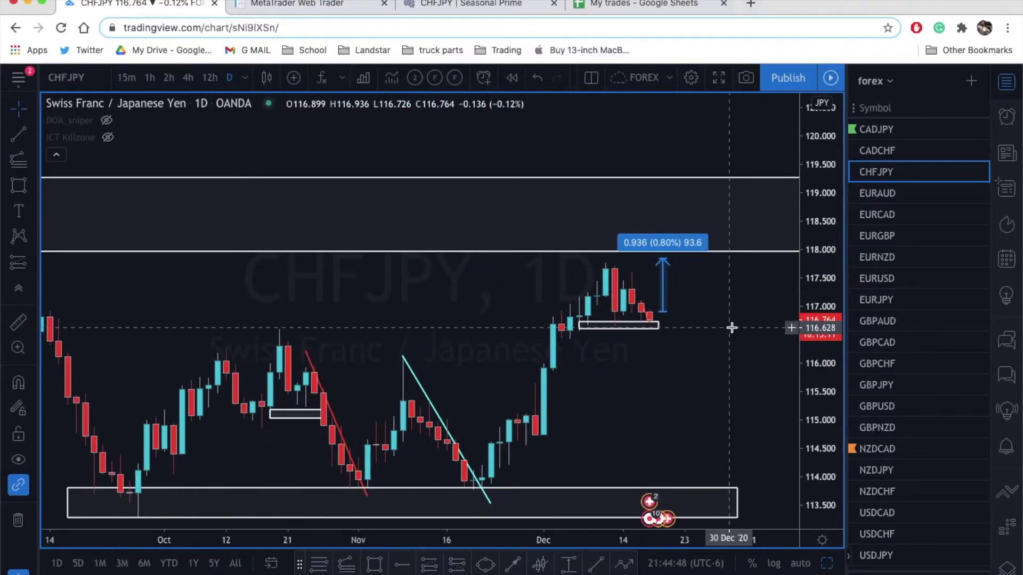
scroll(612, 261, "up", 3)
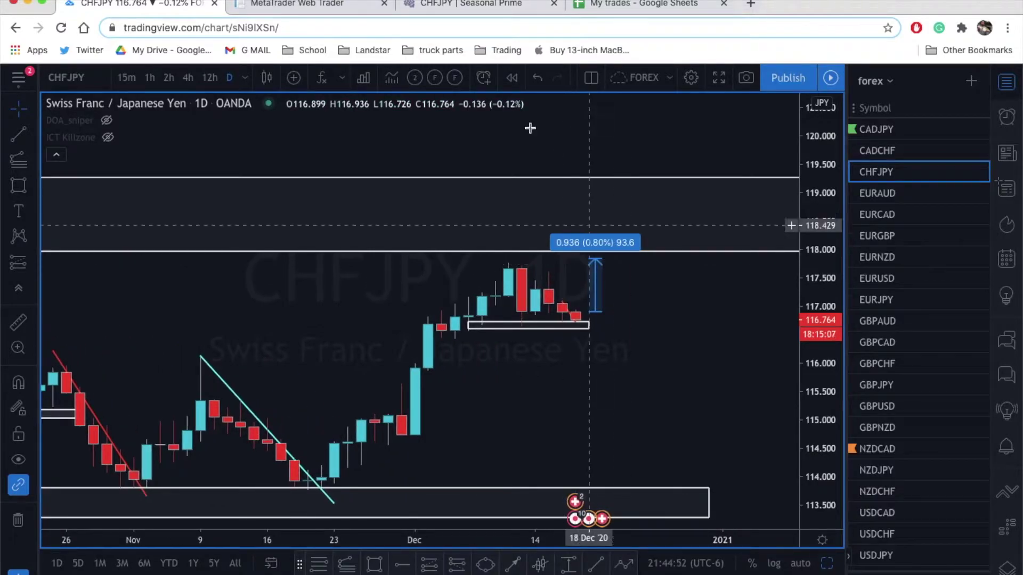
Step: Check CHFJPY's long-term and short-term seasonal prediction charts, then return to TradingView
left_click(478, 4)
scroll(421, 479, "down", 3)
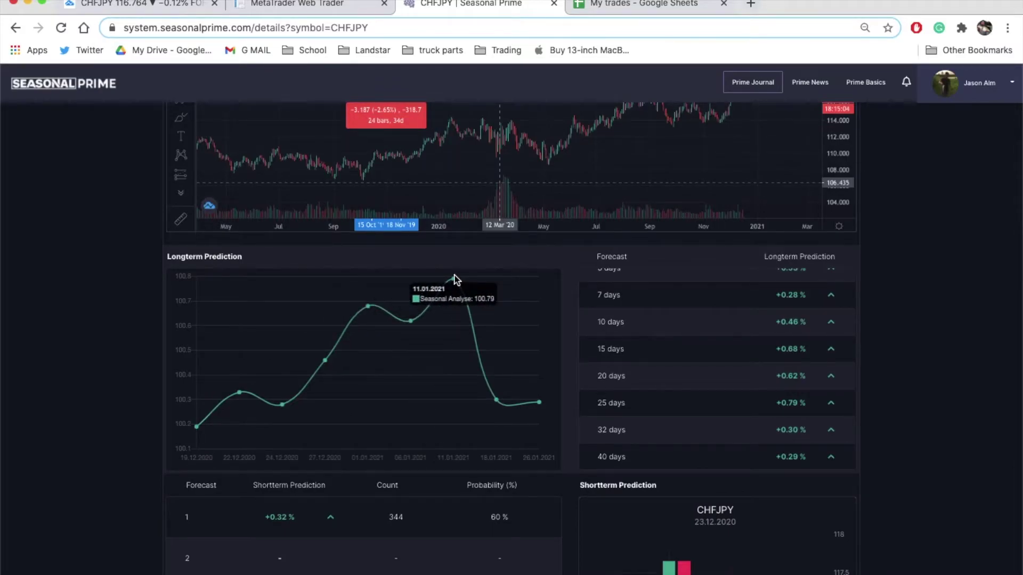
scroll(454, 280, "down", 3)
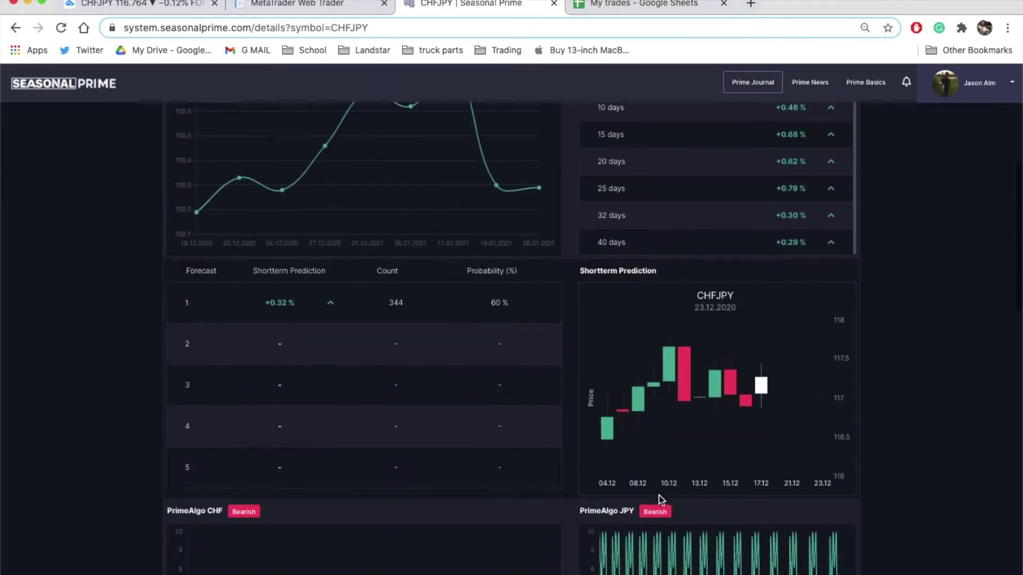
scroll(661, 500, "up", 2)
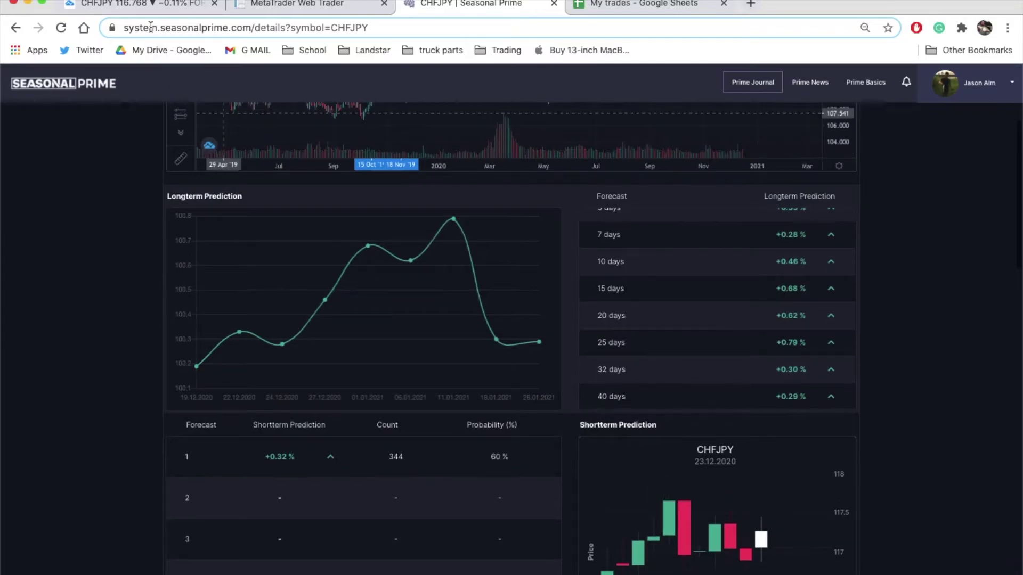
left_click(153, 4)
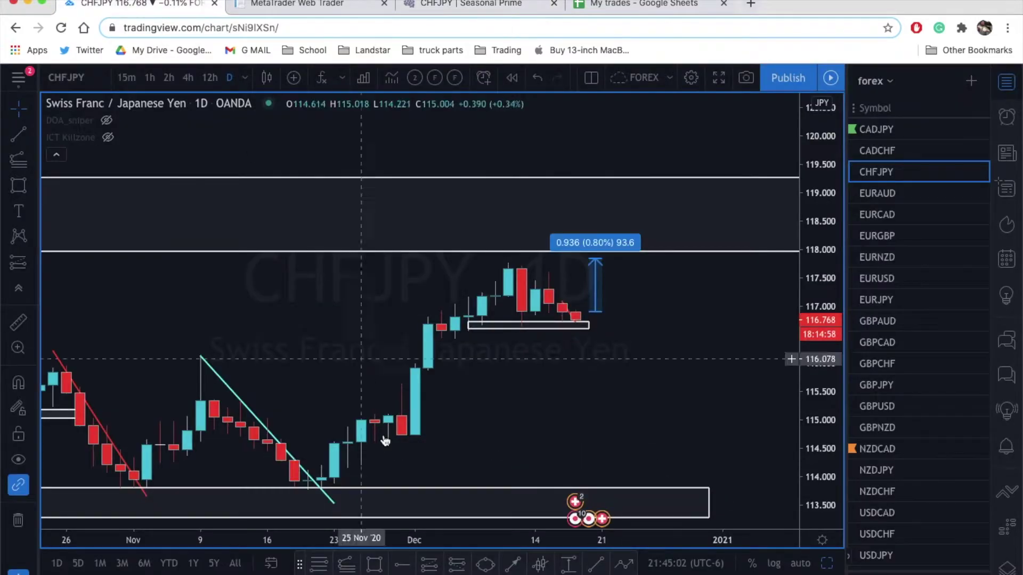
Step: Zoom out and back in on the recent daily candles, then switch to the 1-hour interval
scroll(378, 435, "down", 5)
scroll(385, 440, "down", 3)
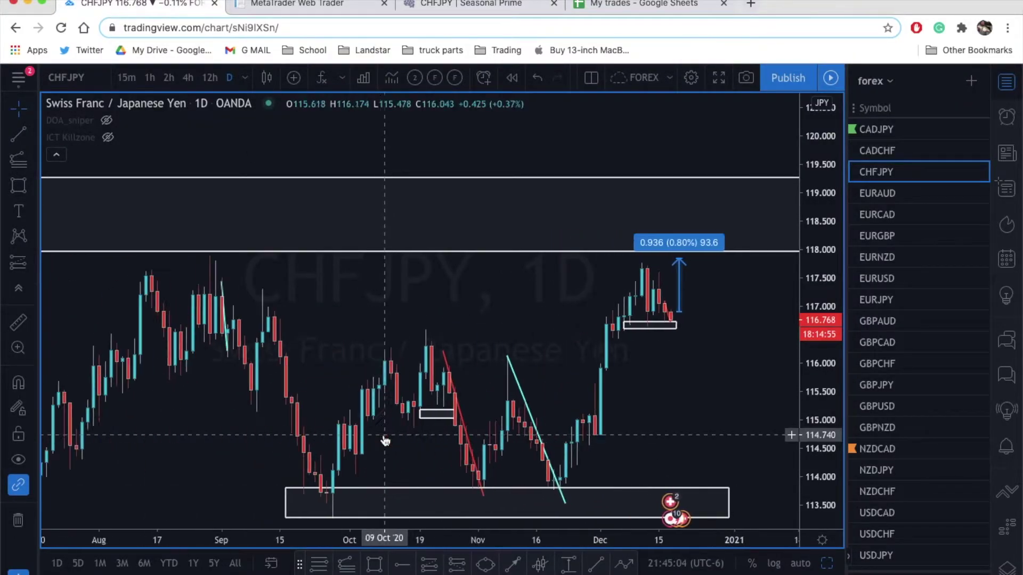
scroll(385, 440, "up", 5)
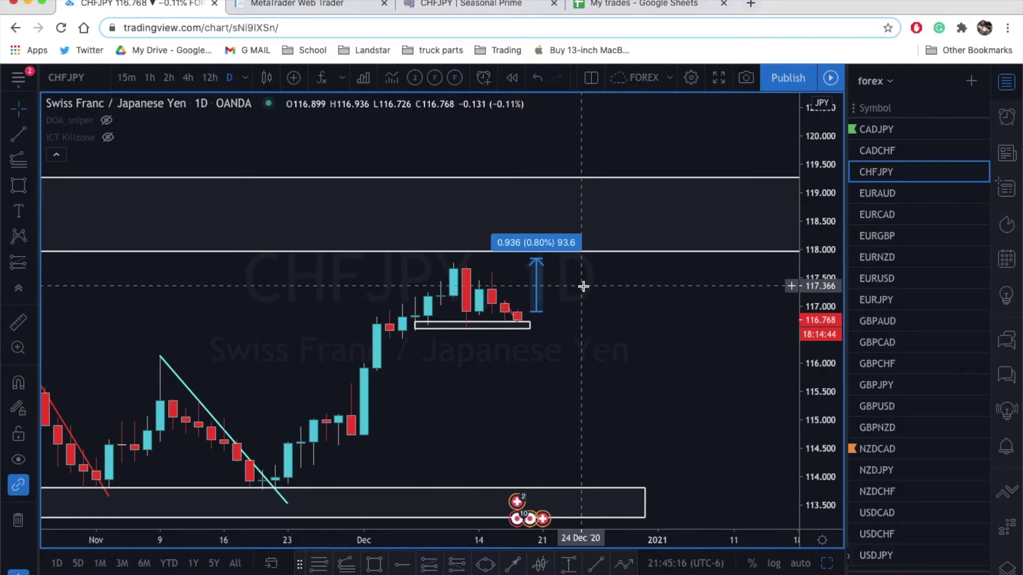
scroll(583, 286, "up", 1)
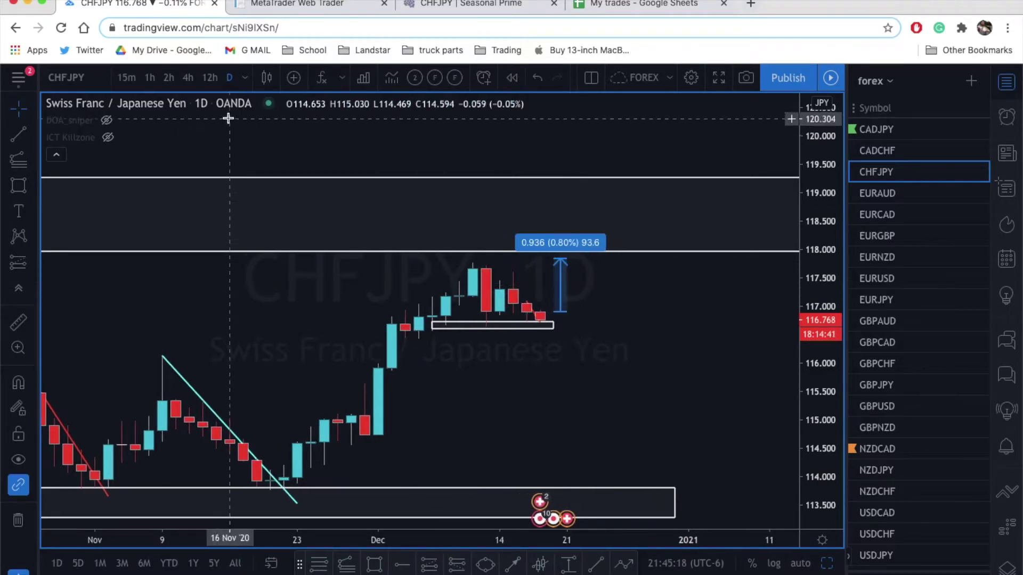
left_click(156, 78)
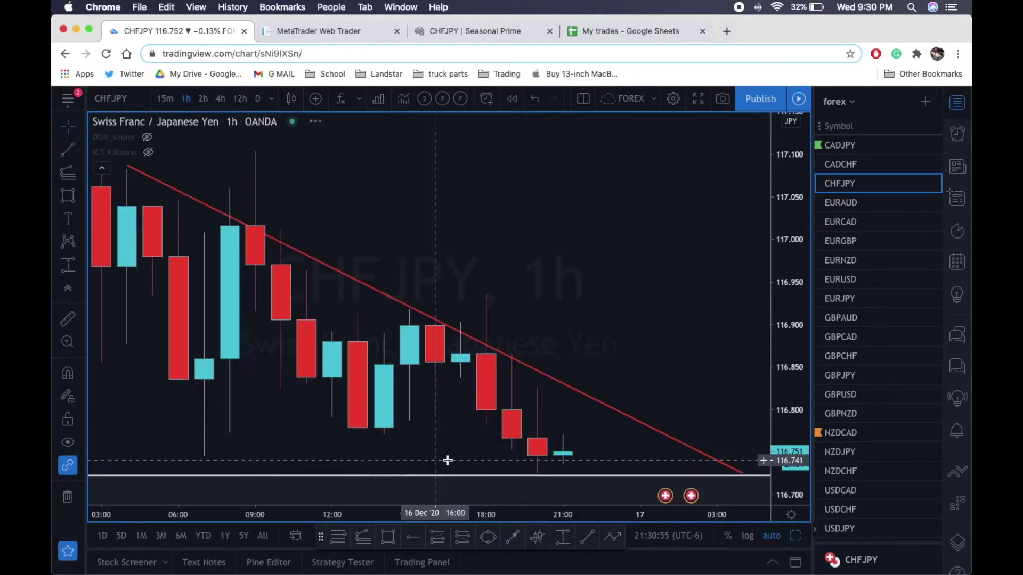
Step: Place a long position from the 1h support box with its target near 117.82
scroll(440, 479, "down", 5)
scroll(447, 461, "down", 6)
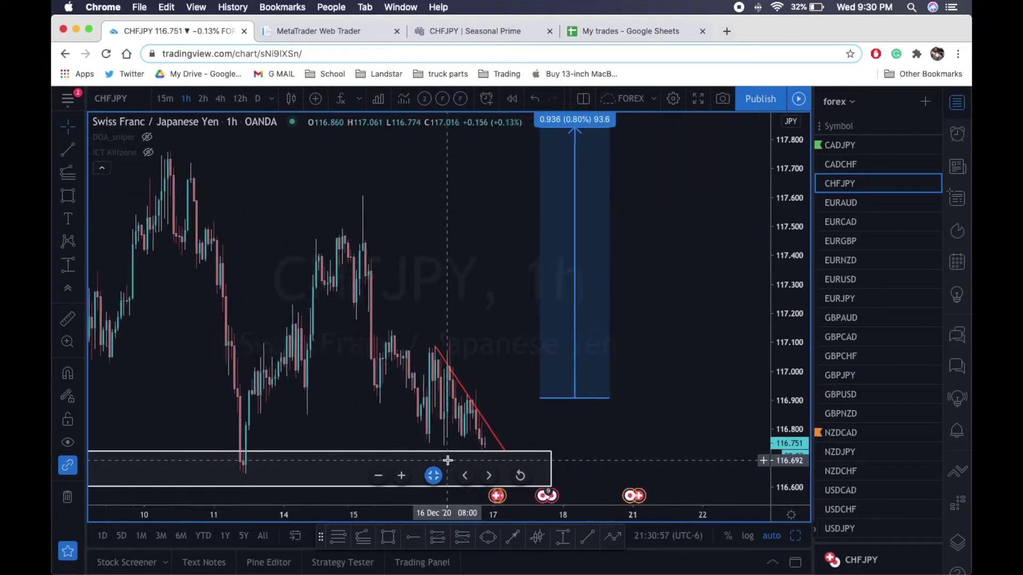
scroll(448, 460, "down", 2)
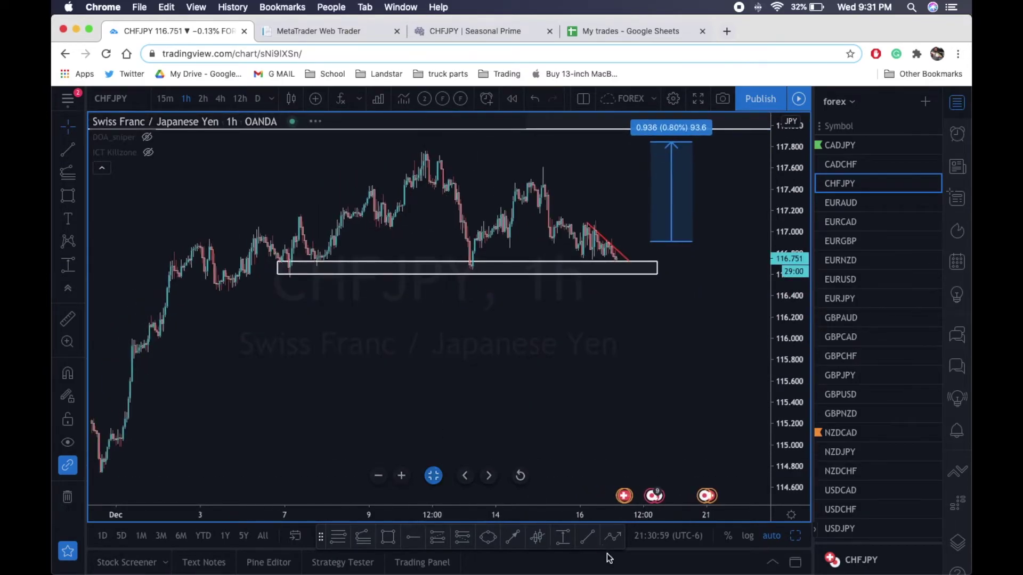
left_click(612, 274)
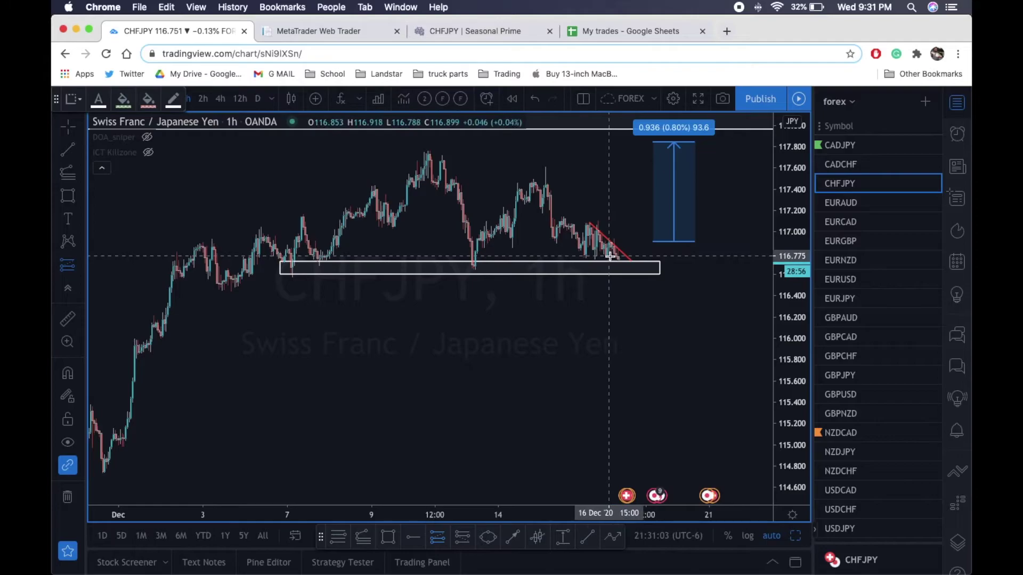
scroll(609, 255, "up", 5)
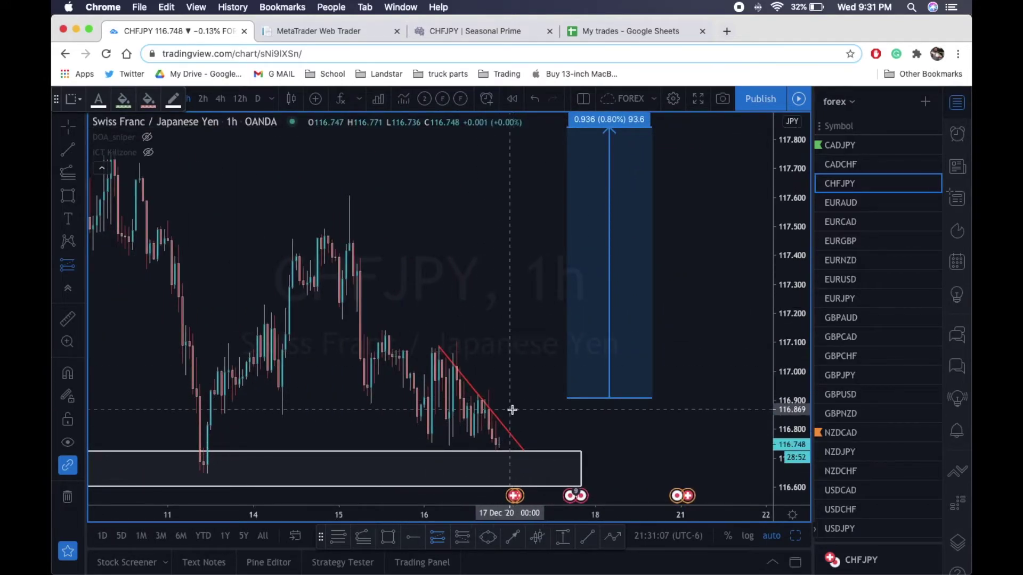
left_click(521, 453)
mouse_move(525, 396)
left_mouse_down()
mouse_move(523, 191)
mouse_move(512, 434)
mouse_move(516, 389)
left_mouse_up()
Step: Raise the long position's profit target to 117.82 and lower its stop to about 116.26
left_click_drag(514, 324, 515, 133)
left_click(720, 250)
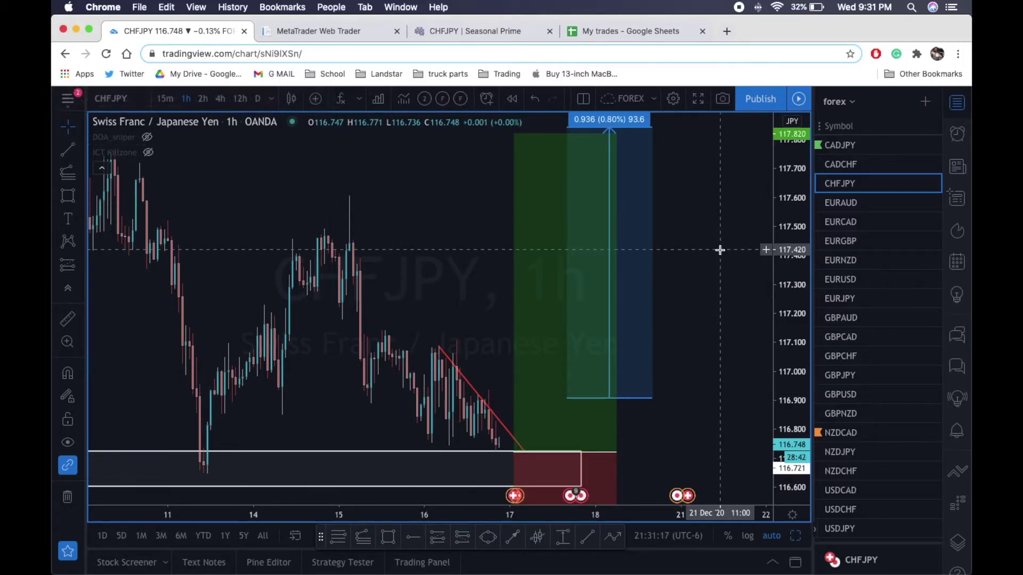
scroll(719, 250, "down", 3)
left_click(708, 267)
mouse_move(670, 285)
left_mouse_down()
mouse_move(665, 319)
mouse_move(660, 286)
left_mouse_up()
Step: Compress the price scale to fit the long setup, then go to Seasonal Prime's CHFJPY page
scroll(592, 293, "up", 5)
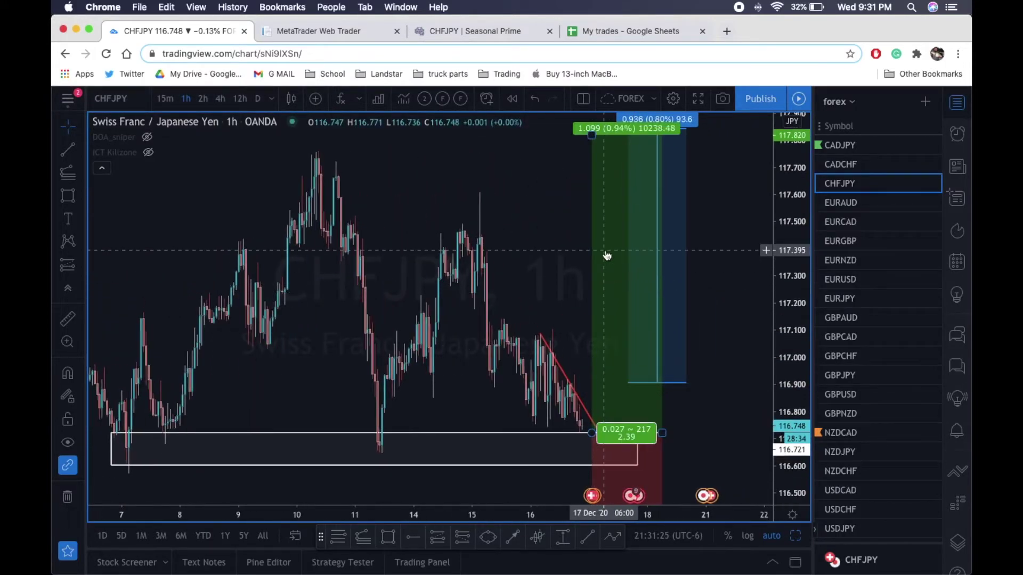
left_click_drag(780, 216, 778, 390)
scroll(688, 399, "down", 3)
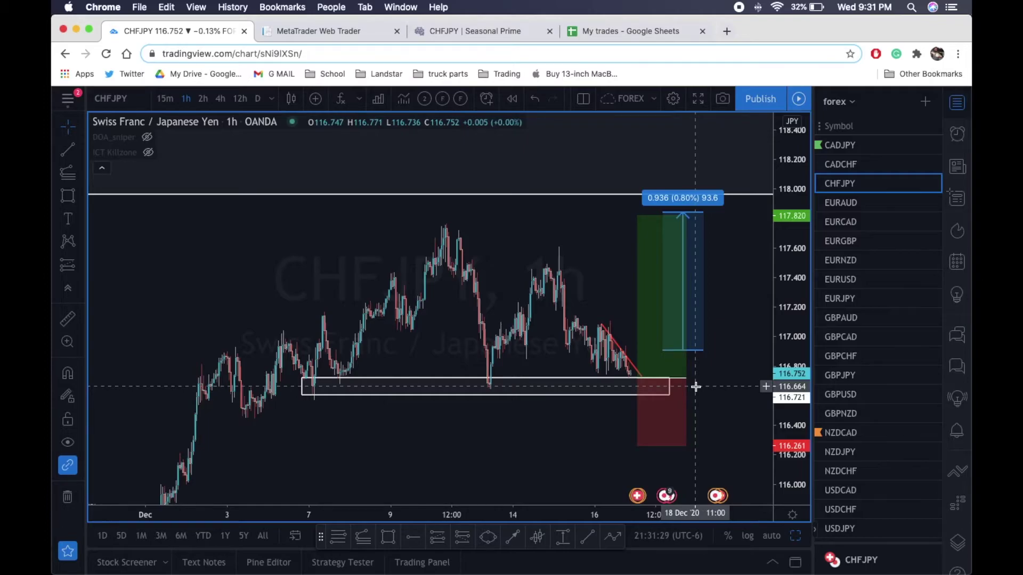
scroll(698, 390, "up", 3)
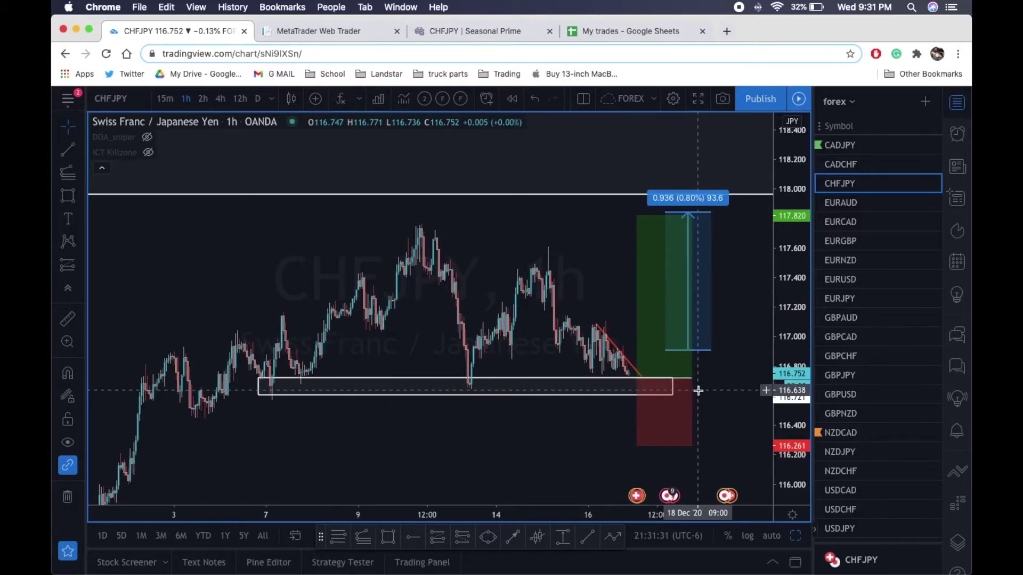
scroll(586, 334, "up", 2)
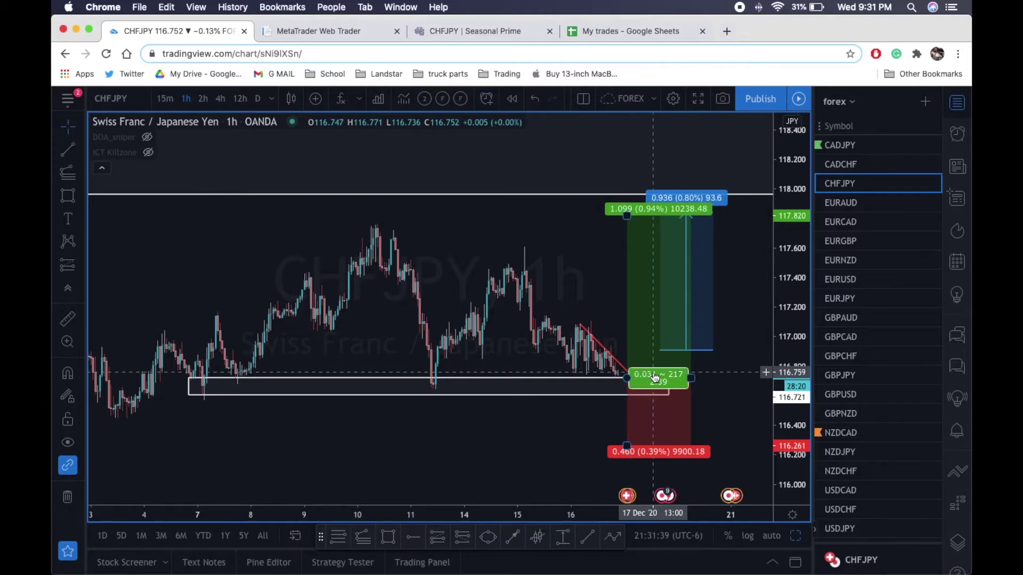
scroll(655, 377, "down", 1)
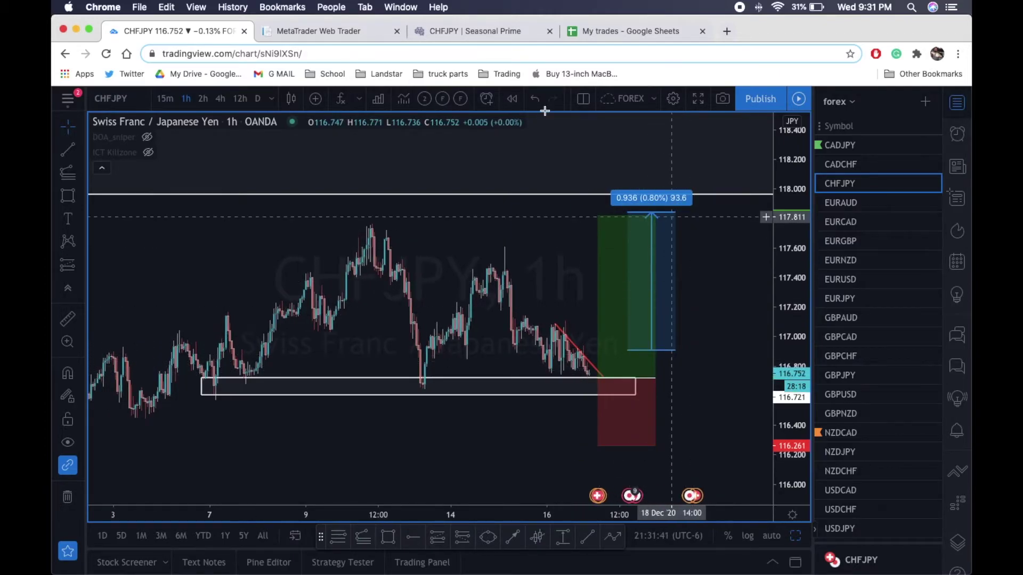
left_click(495, 37)
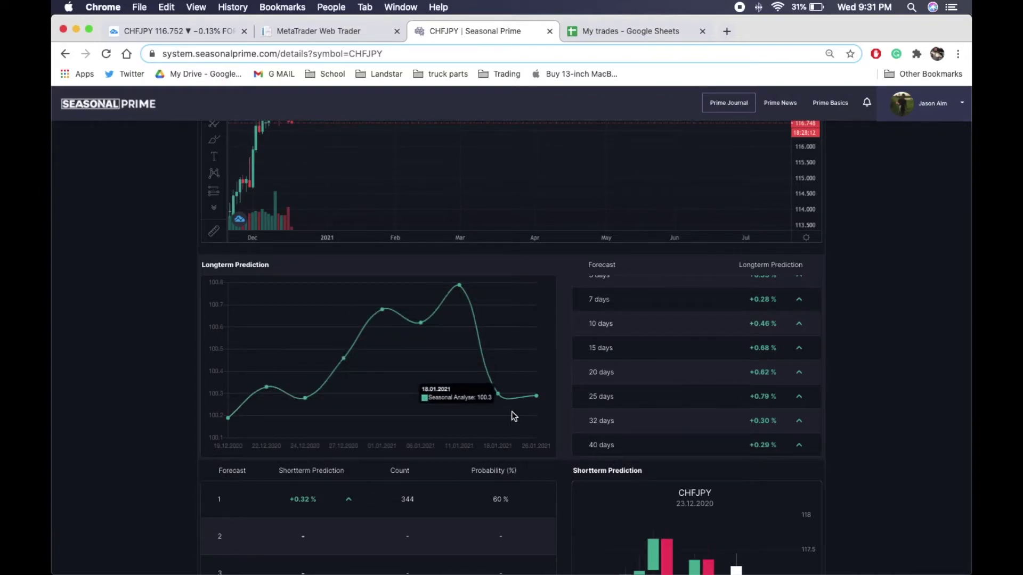
Step: Zoom and compress the Seasonal Prime chart to show CHFJPY's multi-year daily history
scroll(450, 375, "up", 3)
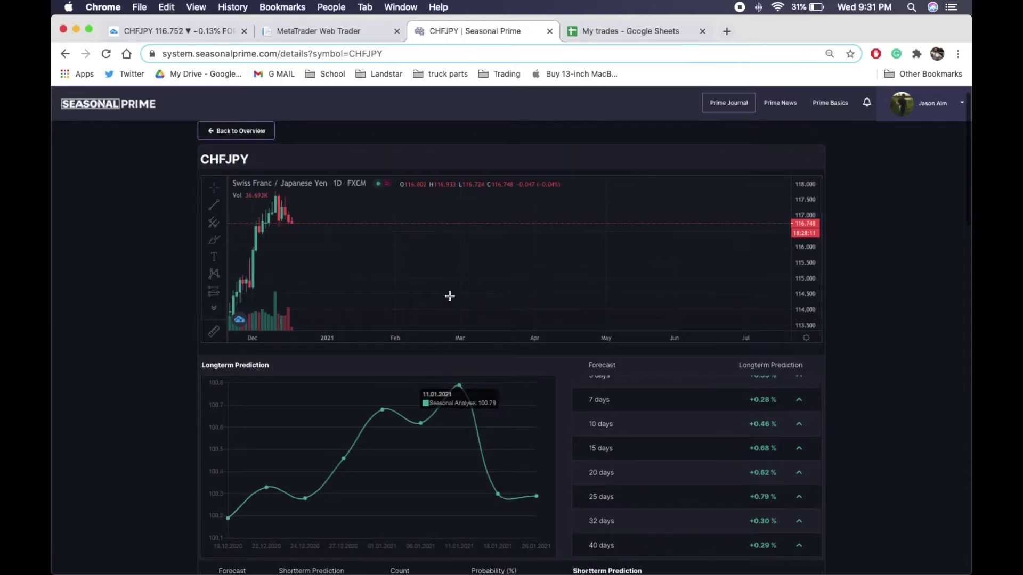
scroll(445, 269, "down", 5)
scroll(444, 269, "up", 4)
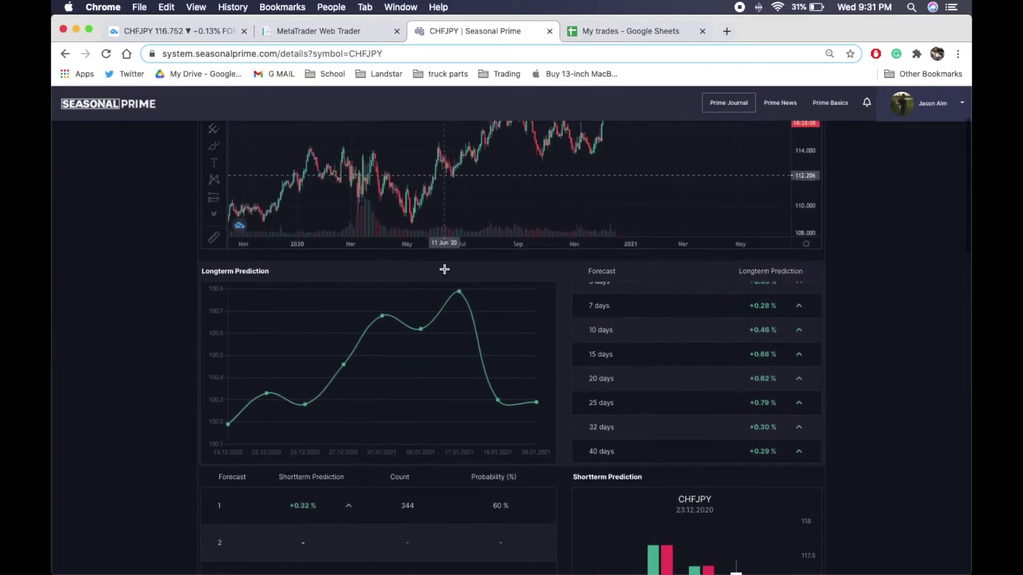
scroll(461, 303, "up", 2)
scroll(591, 237, "down", 5)
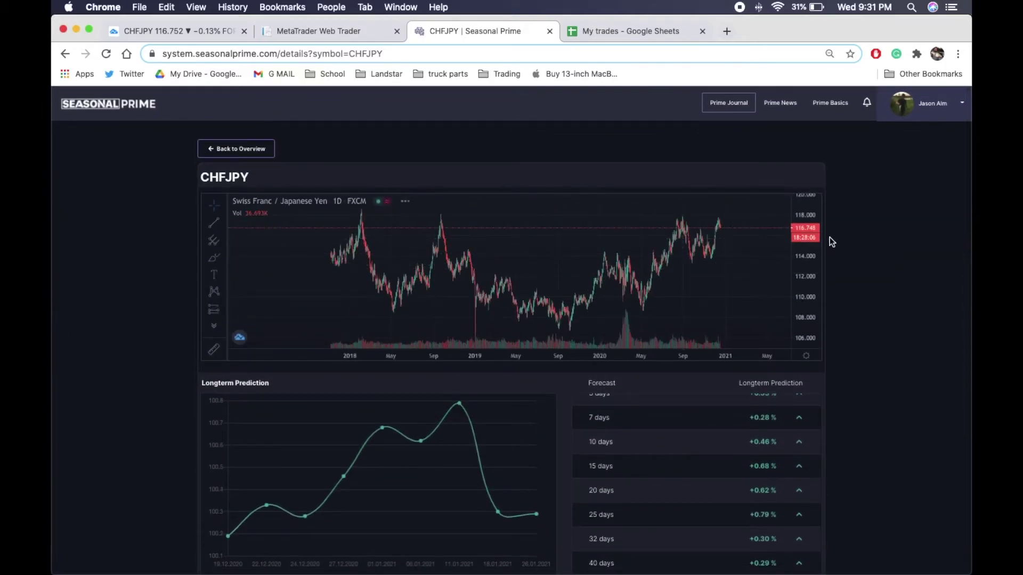
left_click_drag(807, 220, 806, 266)
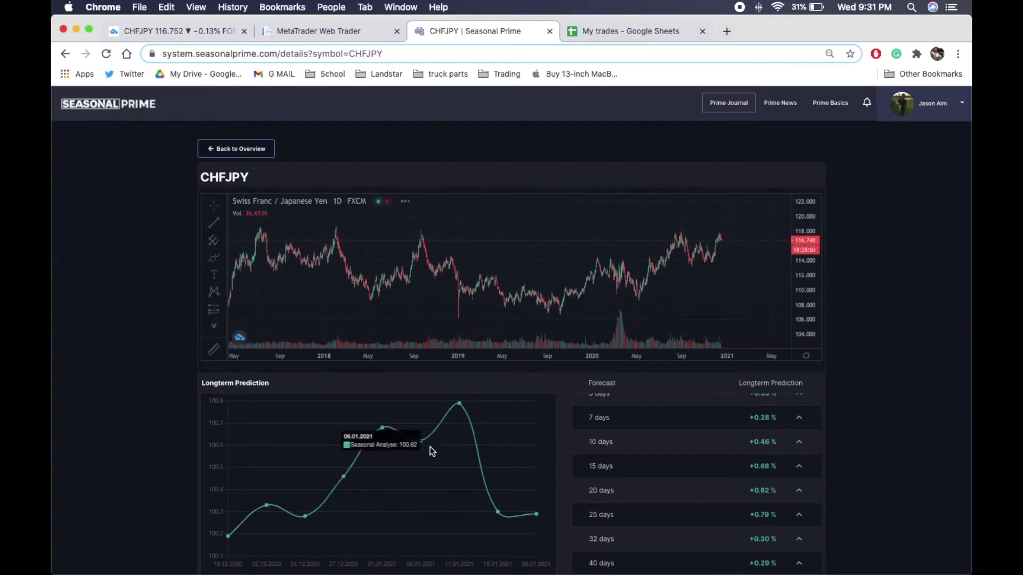
scroll(669, 259, "down", 5)
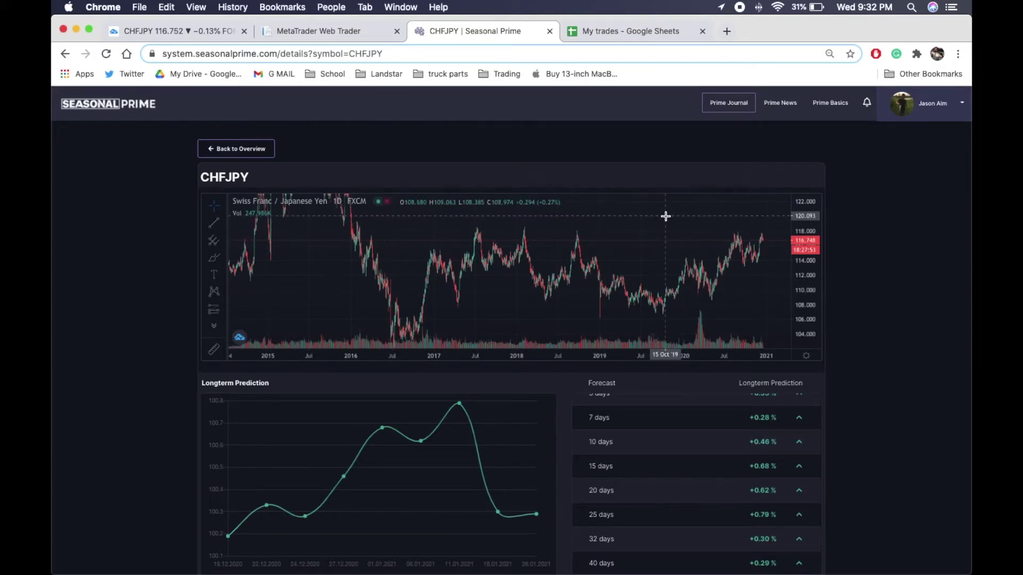
Step: Measure a recent CHFJPY price swing with the ruler, then go back to TradingView
left_click(665, 216, "shift")
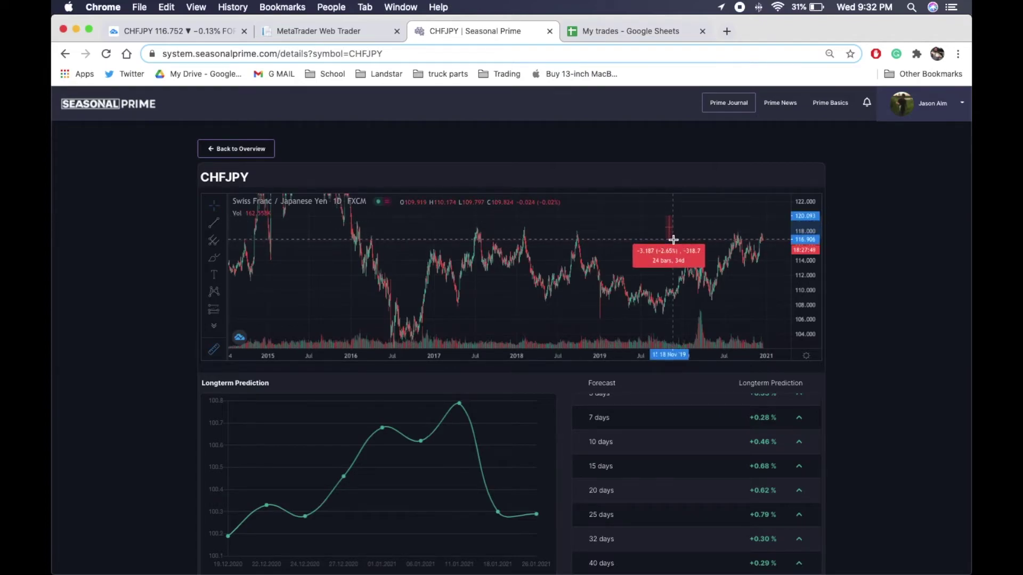
scroll(674, 240, "up", 5)
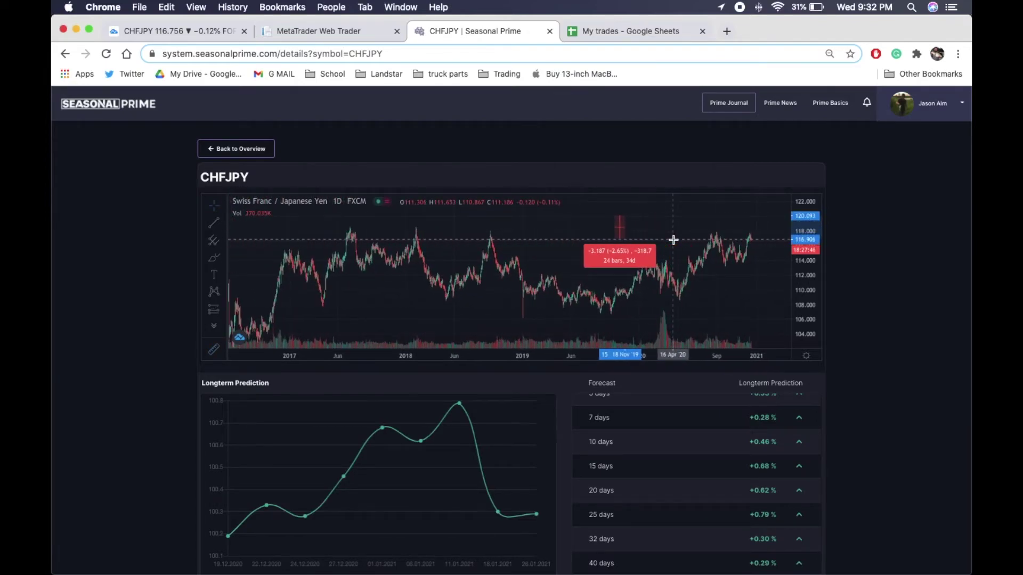
scroll(673, 239, "up", 3)
left_click(197, 36)
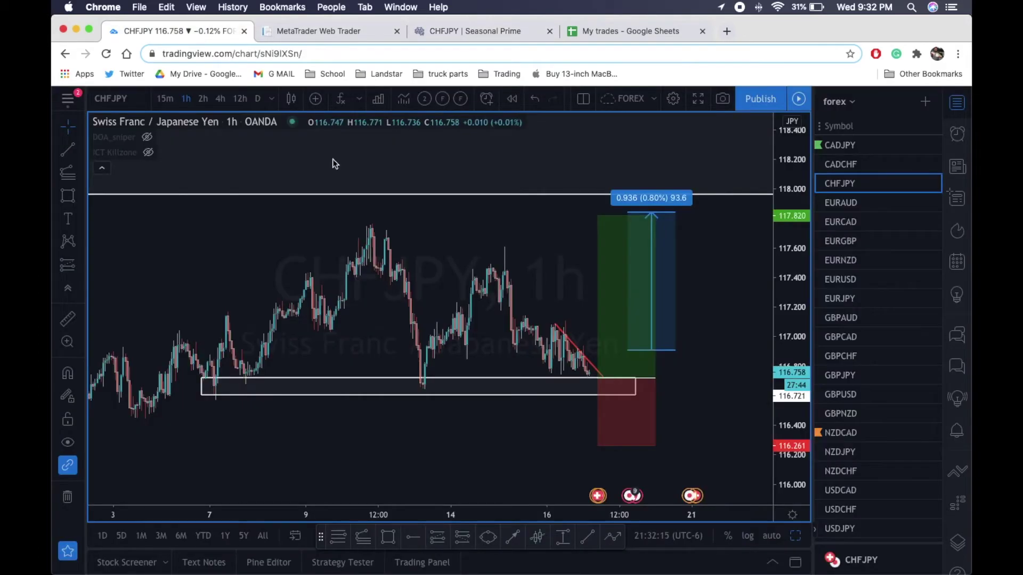
Step: Review the long position on the 1h chart, compressing and then restretching the price scale
scroll(479, 347, "up", 5)
scroll(480, 347, "down", 2)
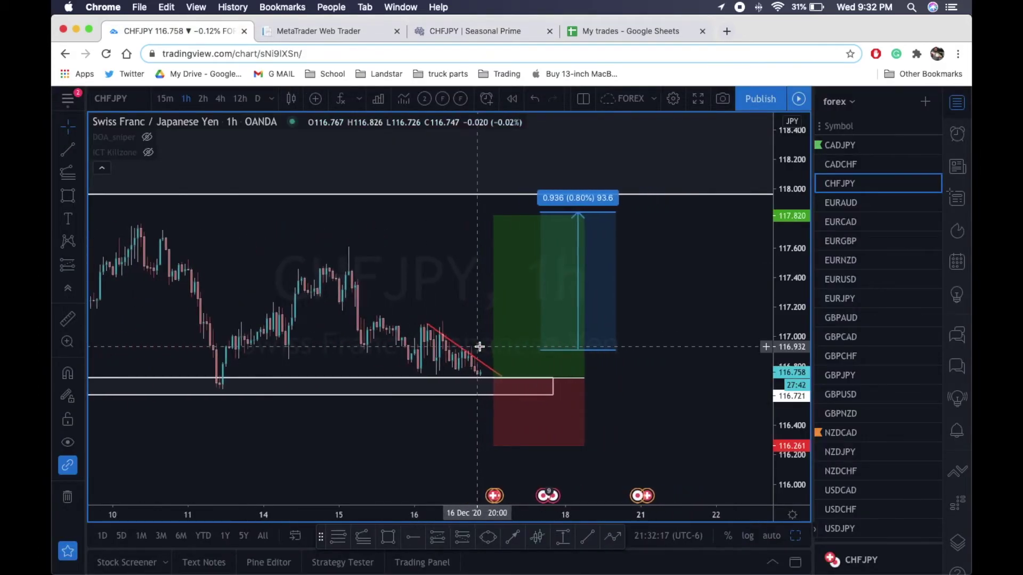
scroll(682, 365, "down", 2)
scroll(682, 364, "down", 3)
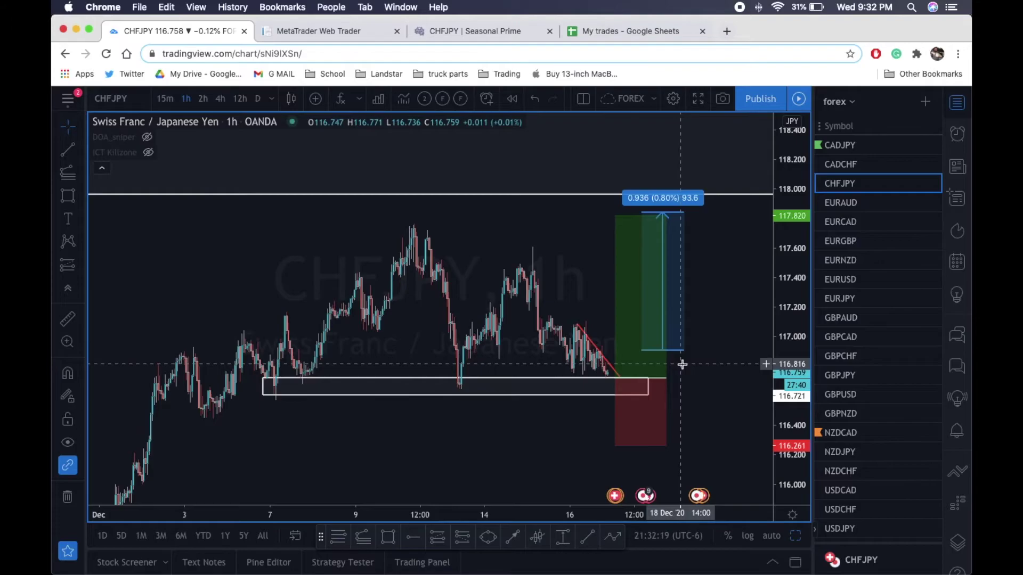
left_click_drag(789, 267, 784, 400)
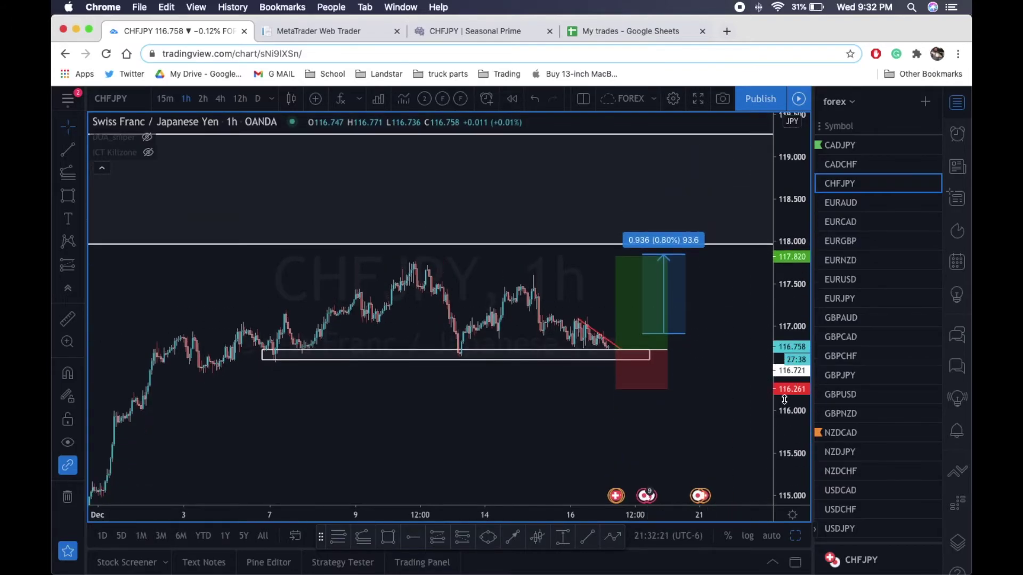
scroll(760, 367, "right", 3)
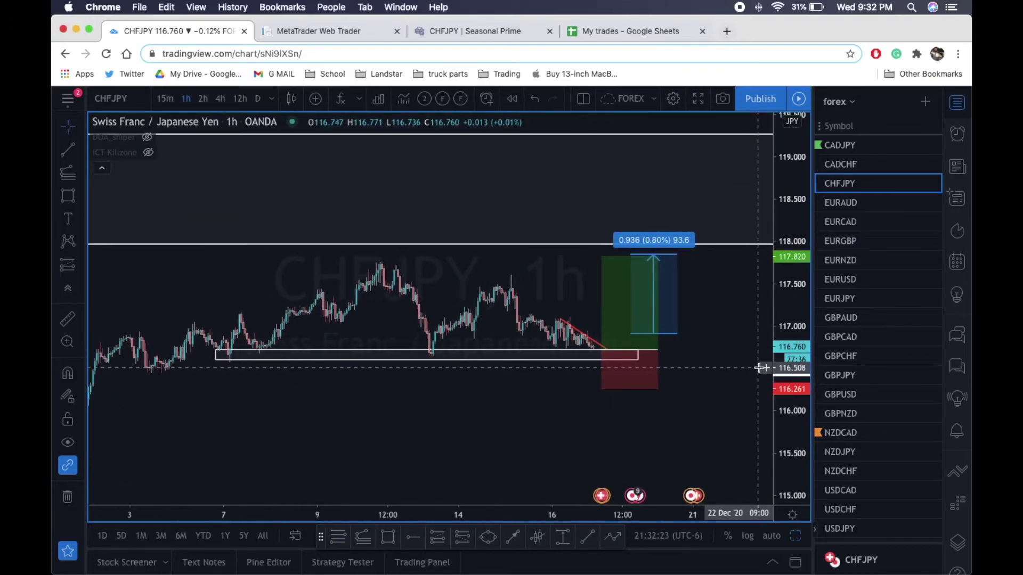
scroll(761, 368, "up", 3)
left_click_drag(760, 367, 765, 256)
Step: Change the CHFJPY chart to the D (daily) timeframe
scroll(765, 256, "up", 1)
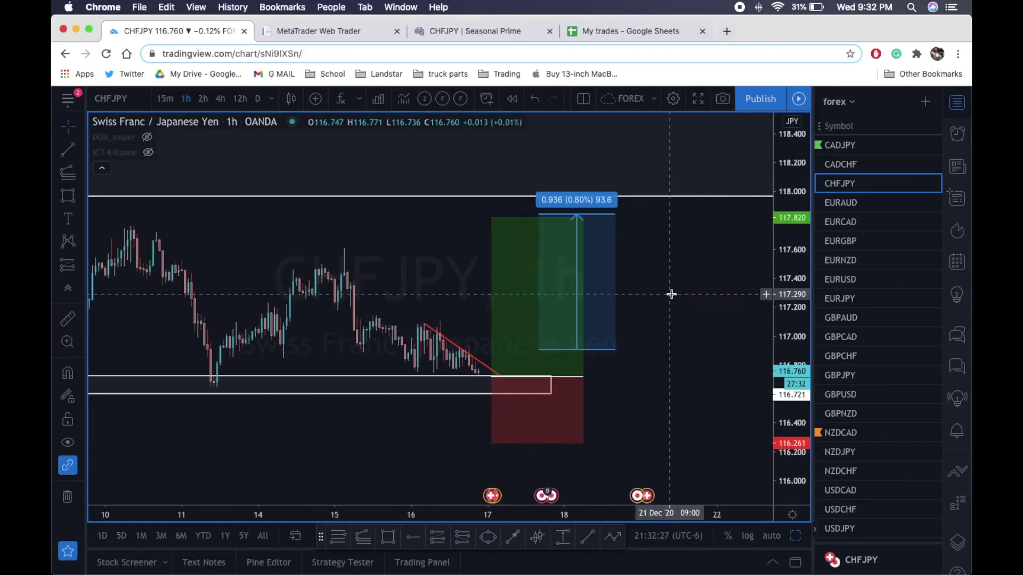
scroll(675, 293, "down", 1)
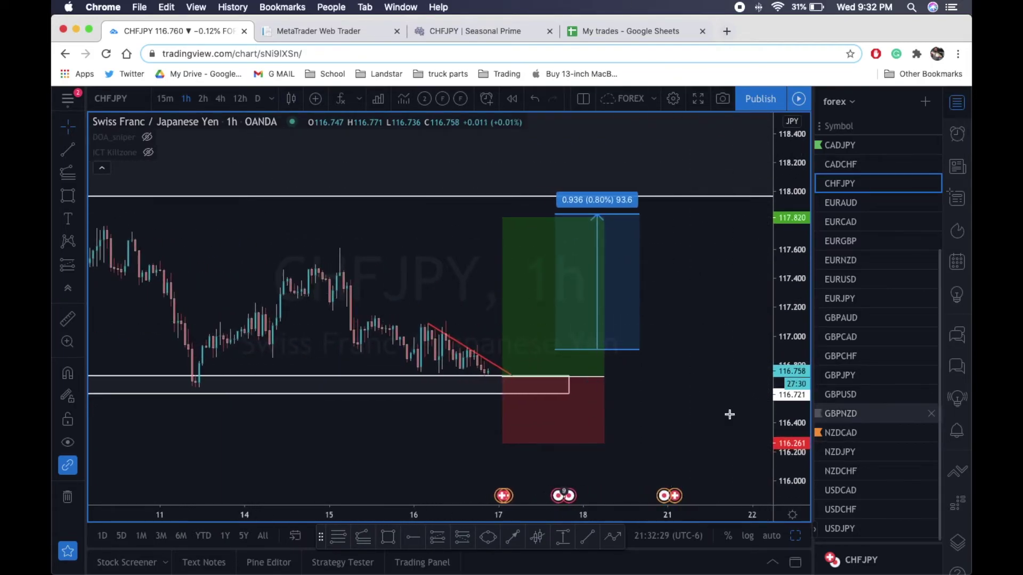
scroll(730, 413, "down", 3)
scroll(725, 414, "down", 4)
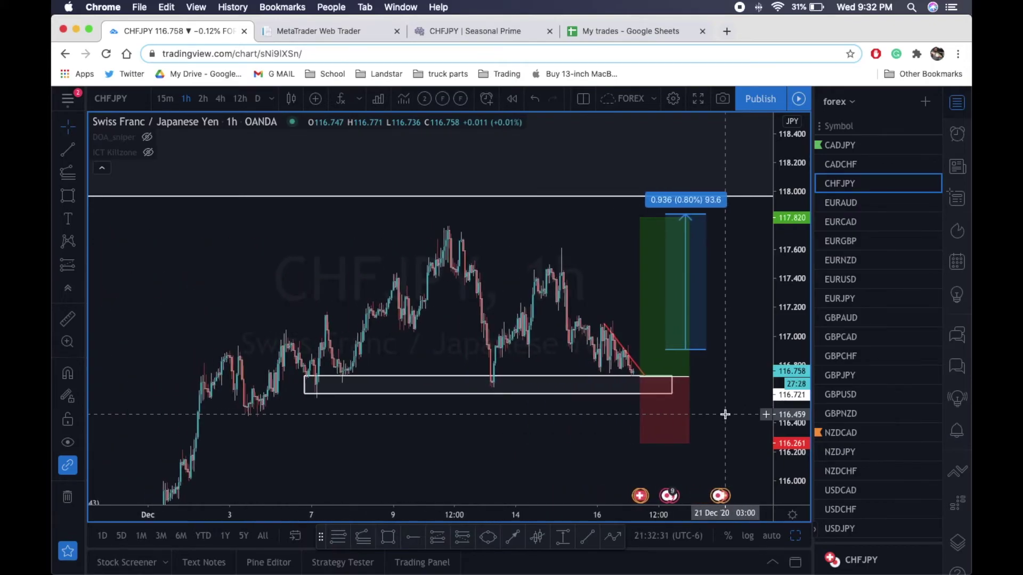
left_click(256, 101)
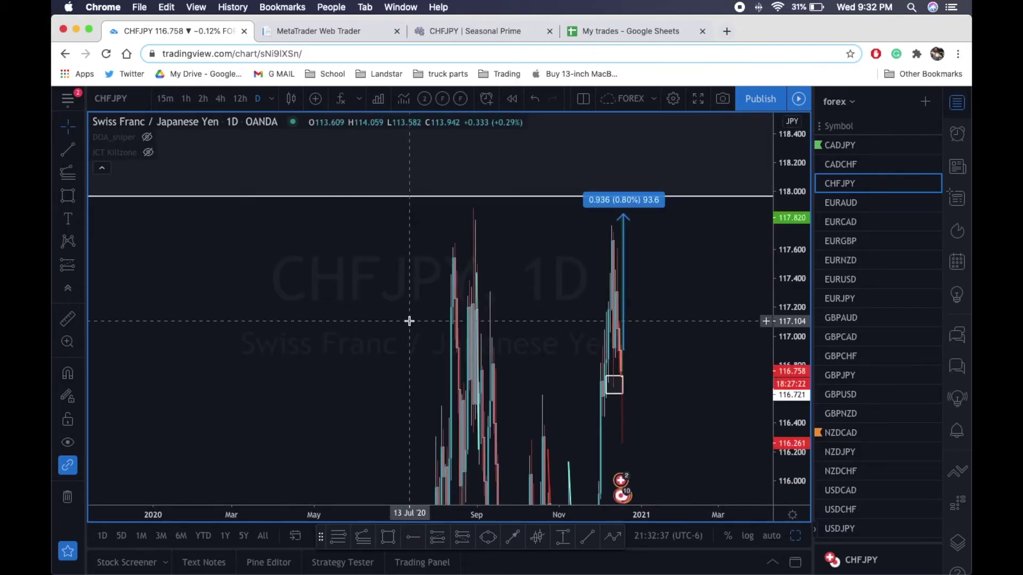
left_click(770, 536)
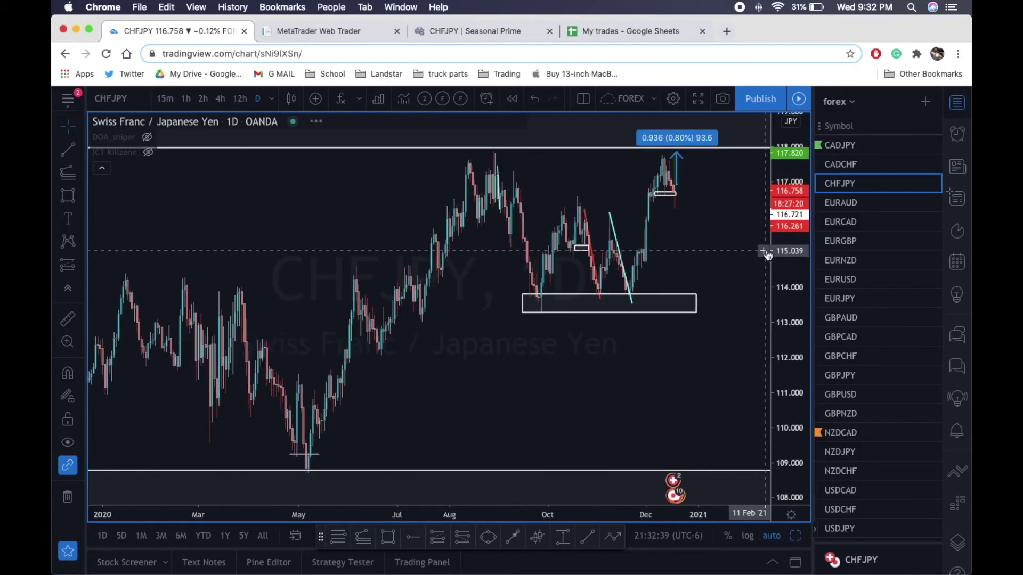
scroll(765, 254, "down", 5)
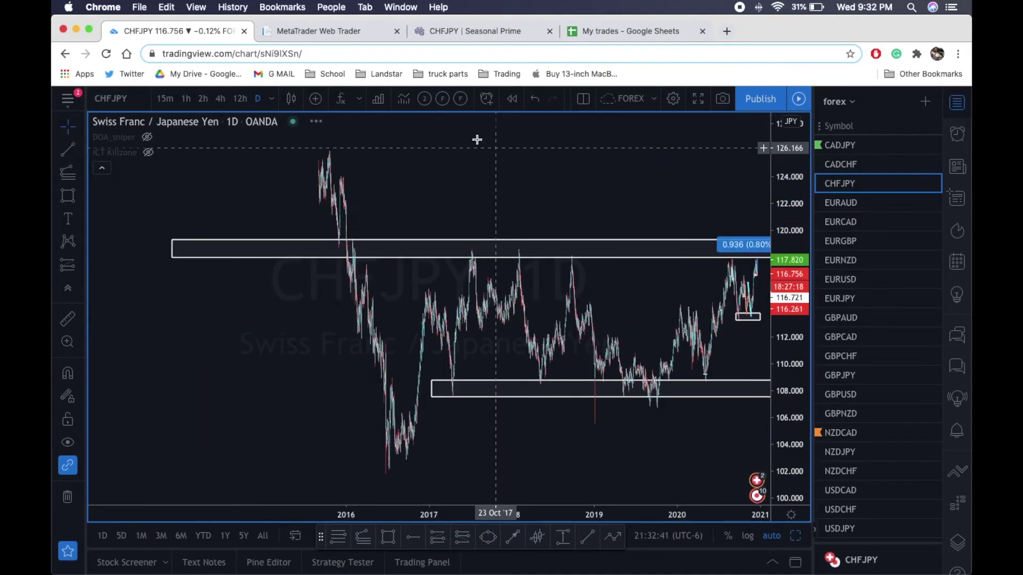
left_click_drag(798, 178, 797, 192)
left_click_drag(632, 164, 505, 240)
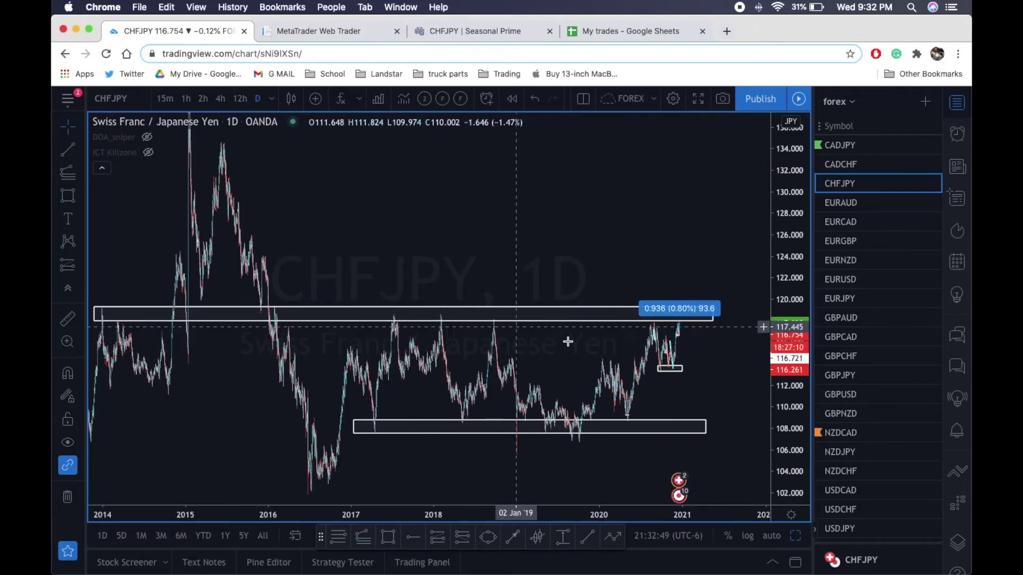
scroll(640, 390, "up", 1)
scroll(640, 390, "up", 6)
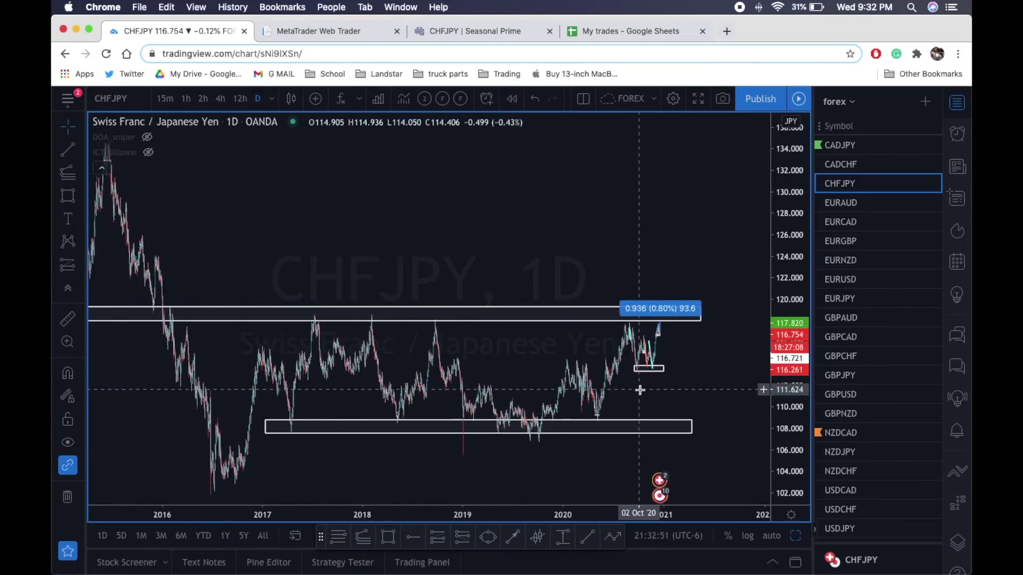
left_click_drag(805, 449, 806, 421)
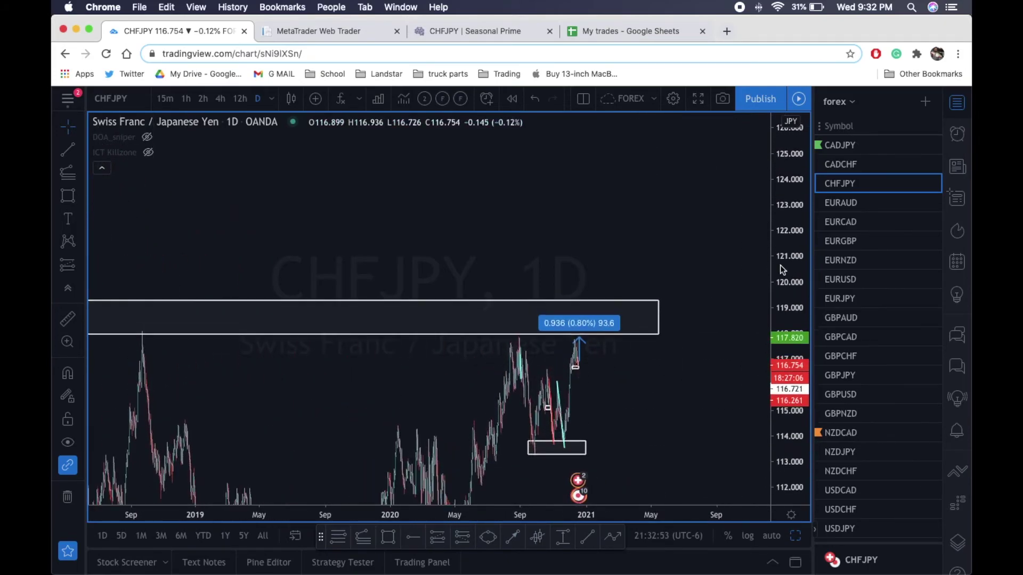
scroll(645, 362, "up", 5)
scroll(645, 362, "up", 4)
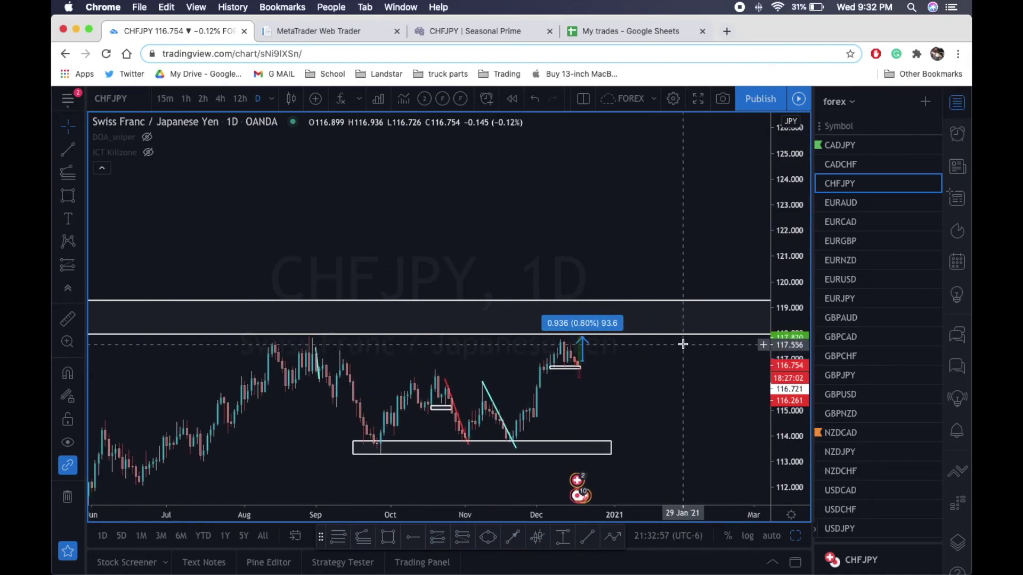
scroll(683, 344, "up", 5)
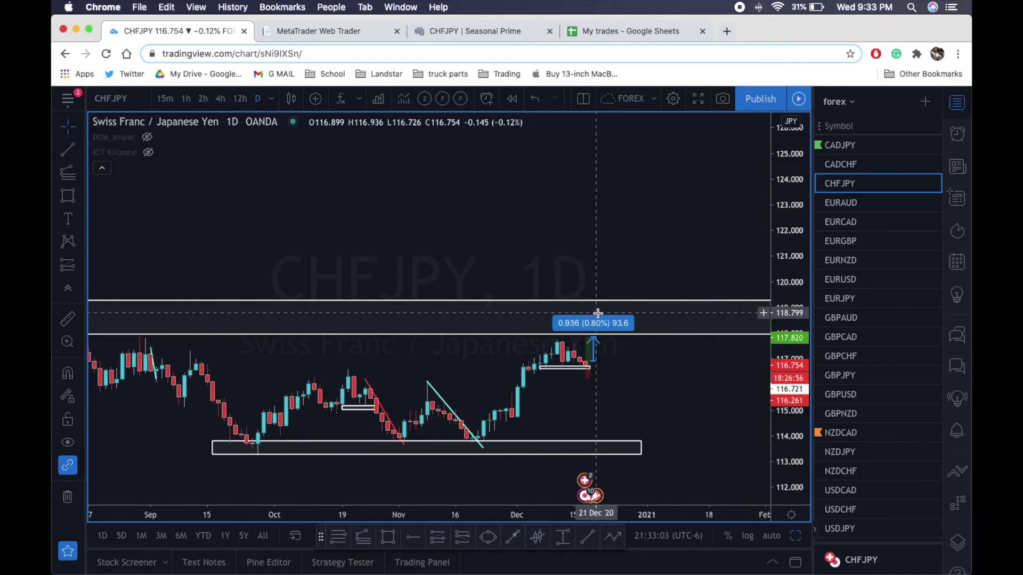
scroll(597, 313, "down", 5)
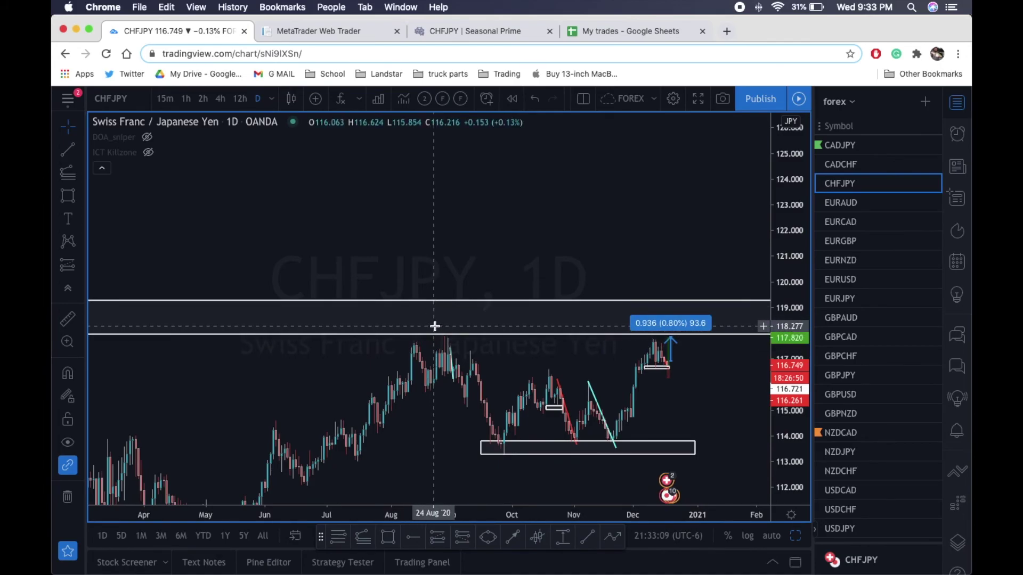
scroll(448, 323, "down", 6)
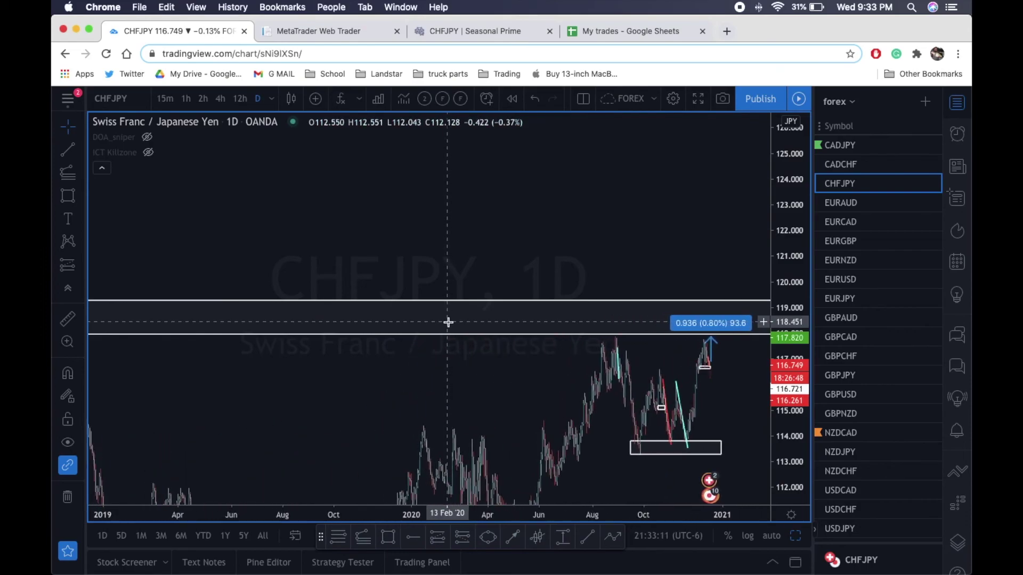
scroll(676, 368, "up", 6)
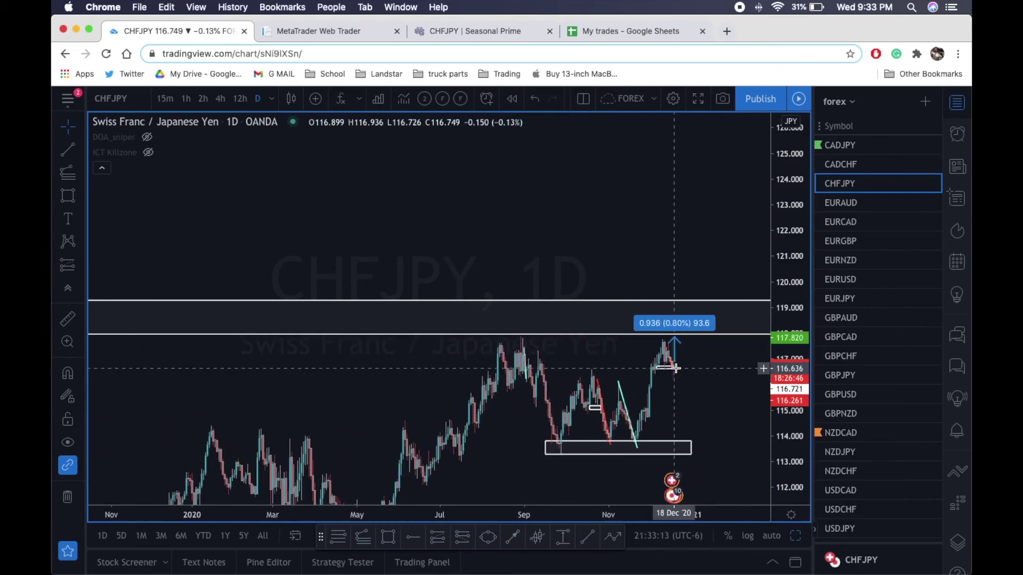
scroll(683, 427, "up", 3)
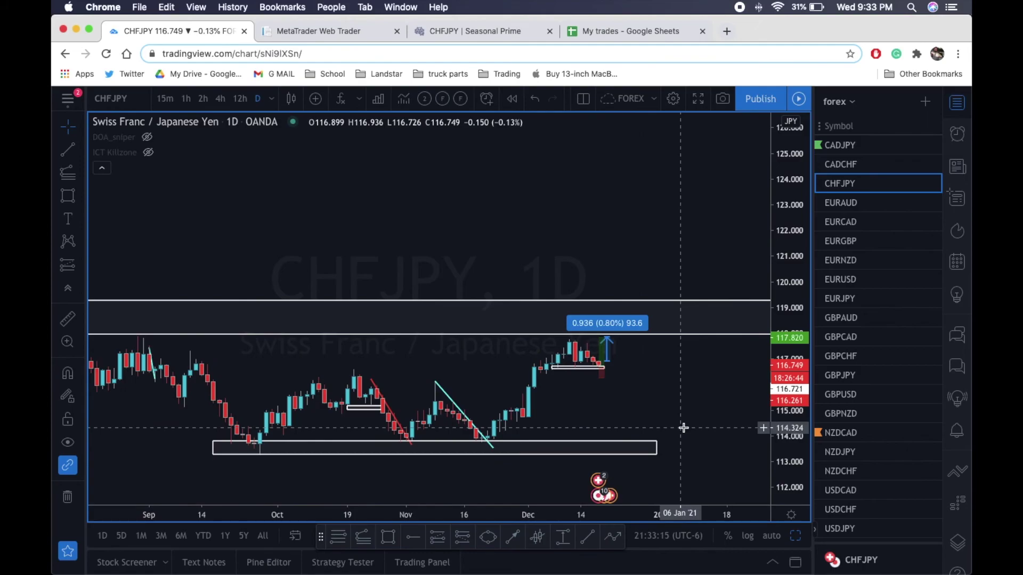
scroll(683, 427, "up", 2)
left_click_drag(796, 415, 787, 322)
scroll(653, 449, "down", 2)
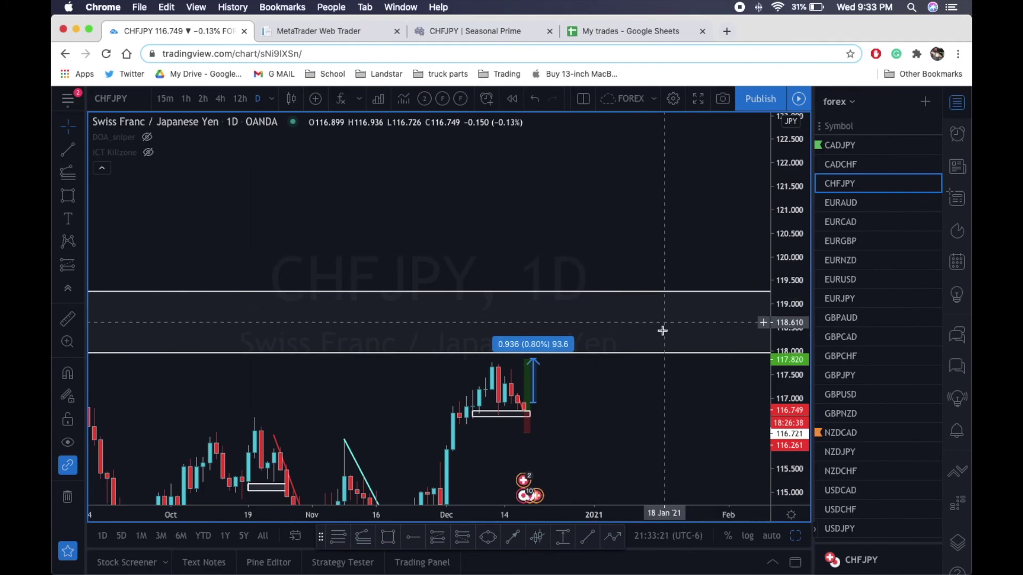
scroll(663, 331, "left", 3)
left_click_drag(661, 405, 647, 353)
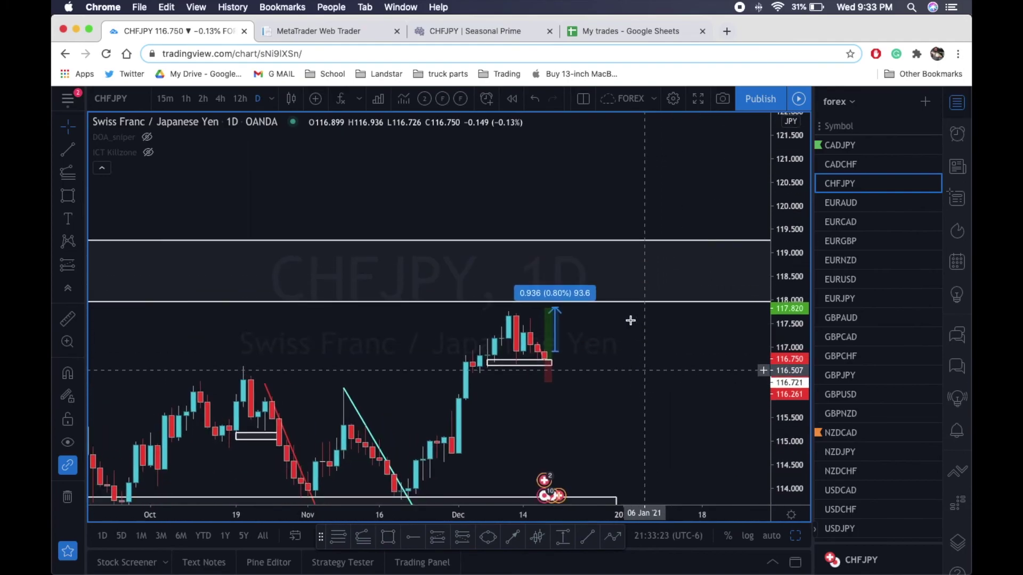
scroll(673, 368, "down", 5)
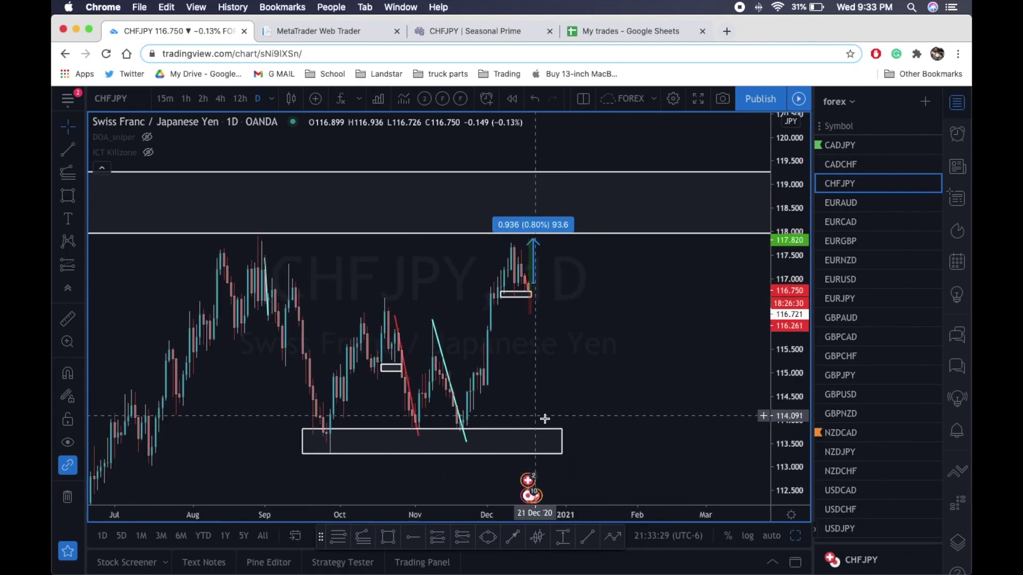
scroll(579, 401, "up", 4)
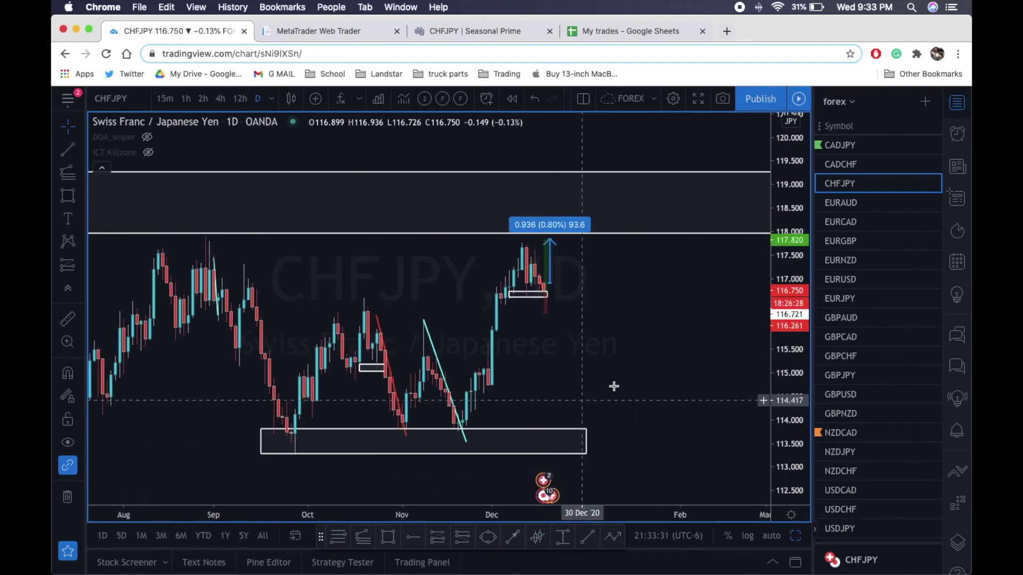